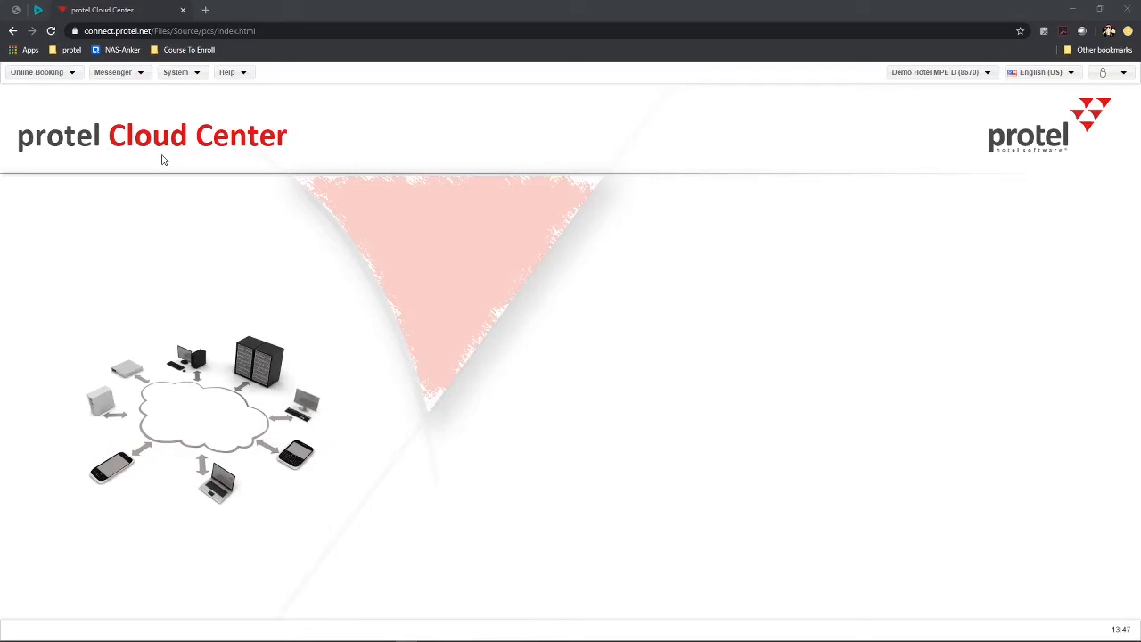
Start a new transmission rule in the Messenger module and maximize its creation dialog
click(138, 77)
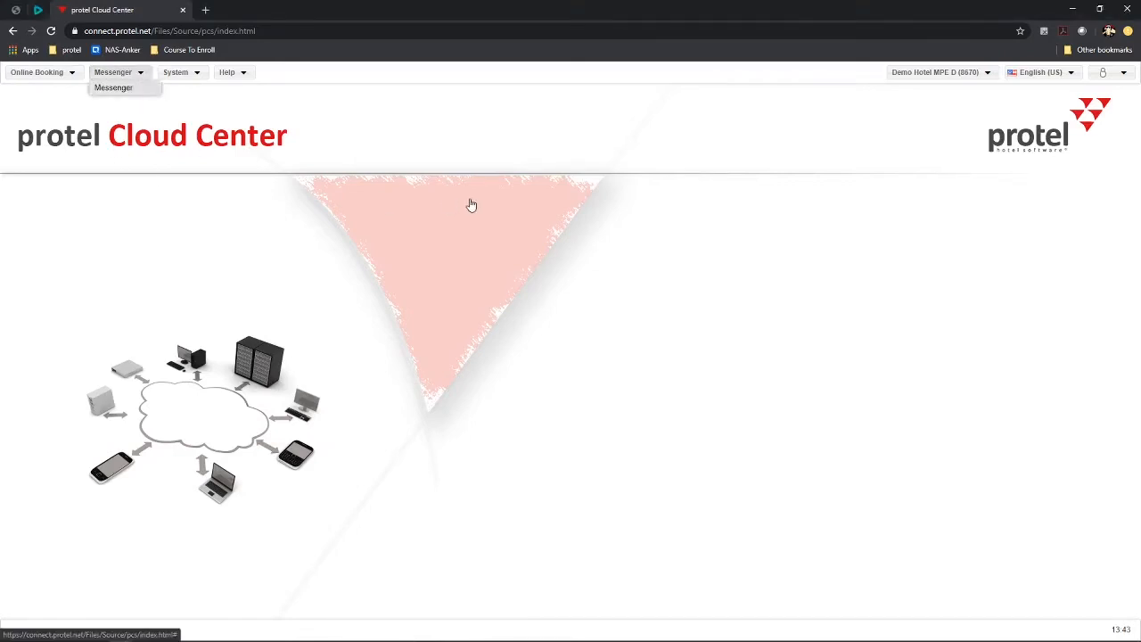
click(534, 94)
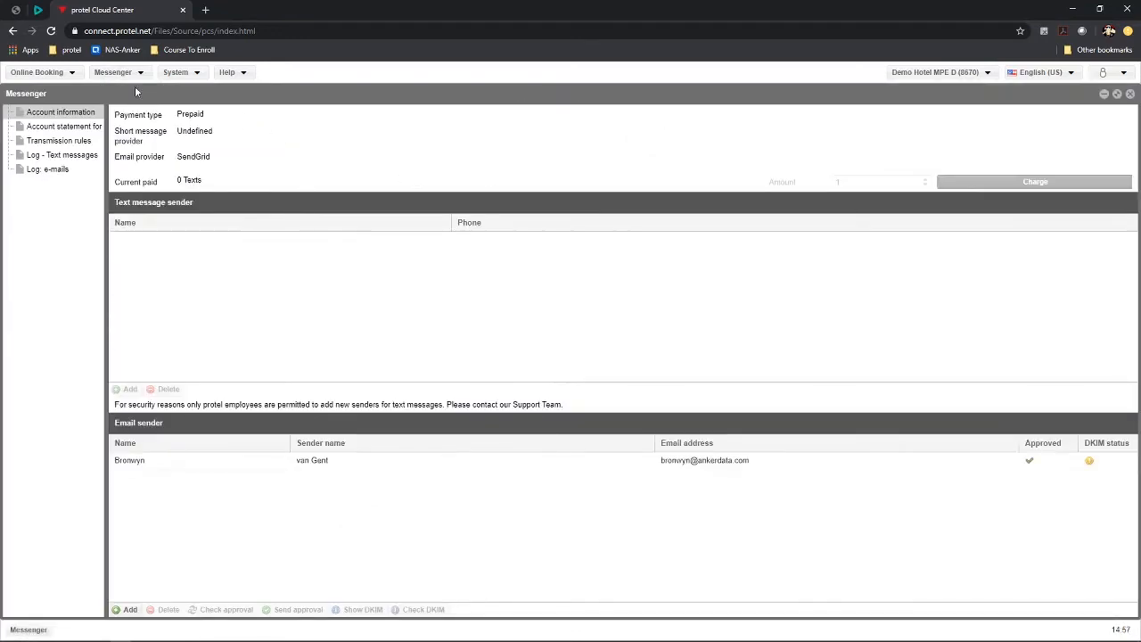
click(84, 143)
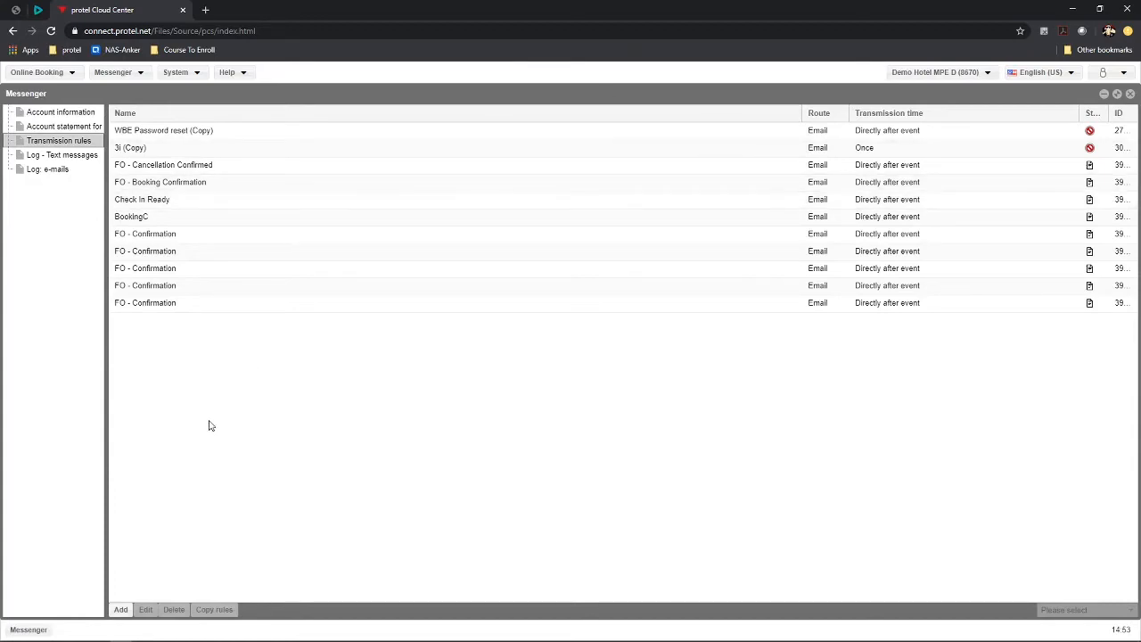
click(121, 610)
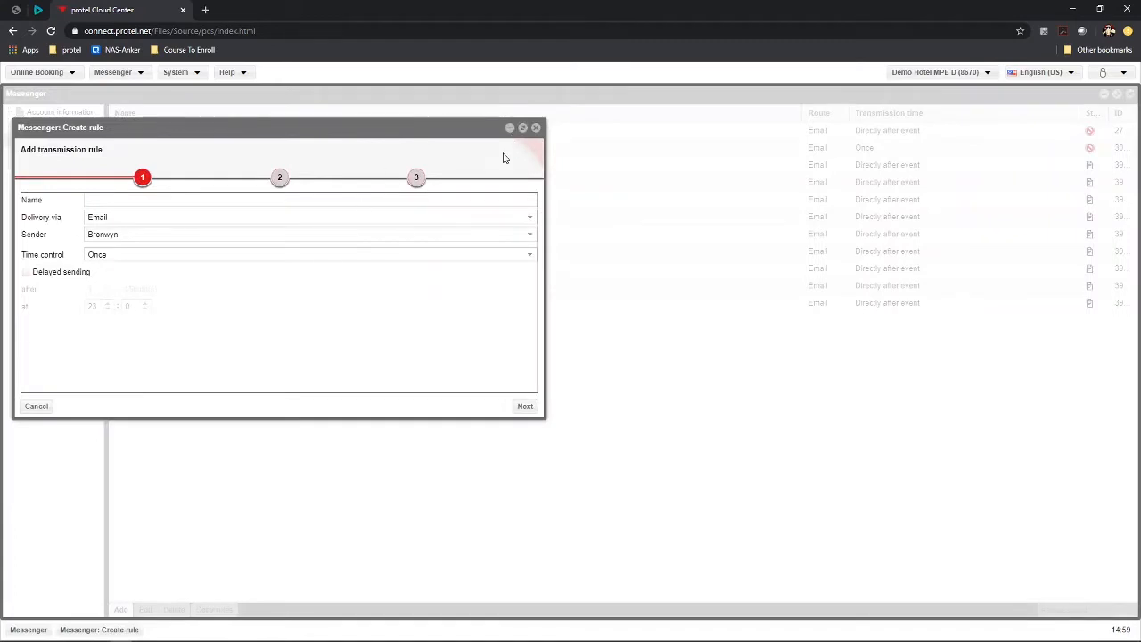
click(522, 128)
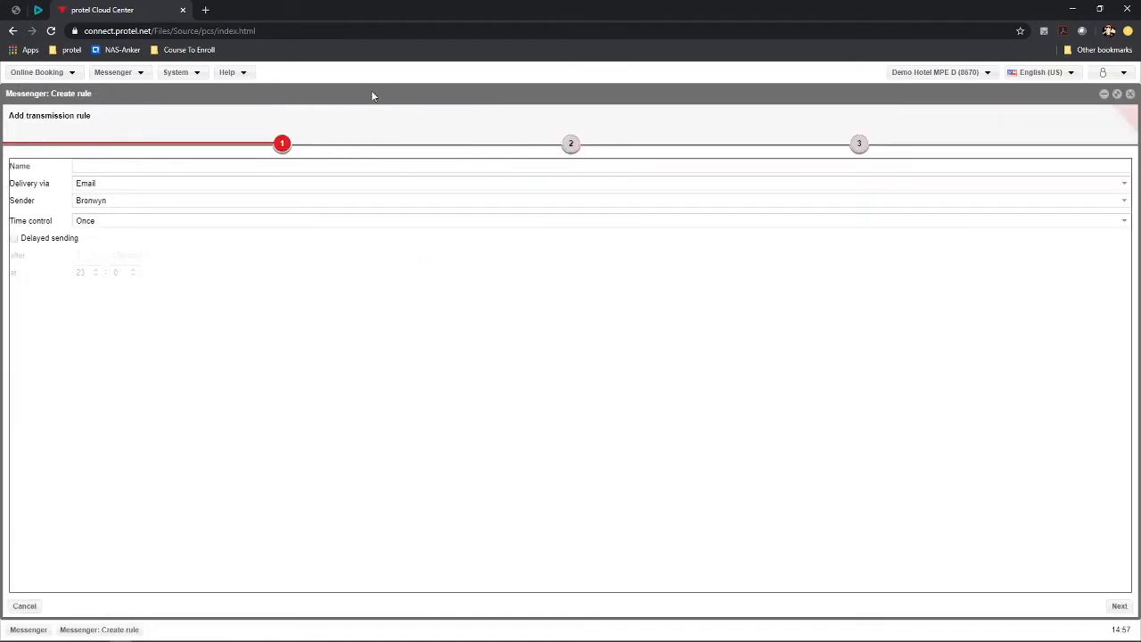
Name the rule "FO - Confirmation" and set its time control to Event based
click(87, 165)
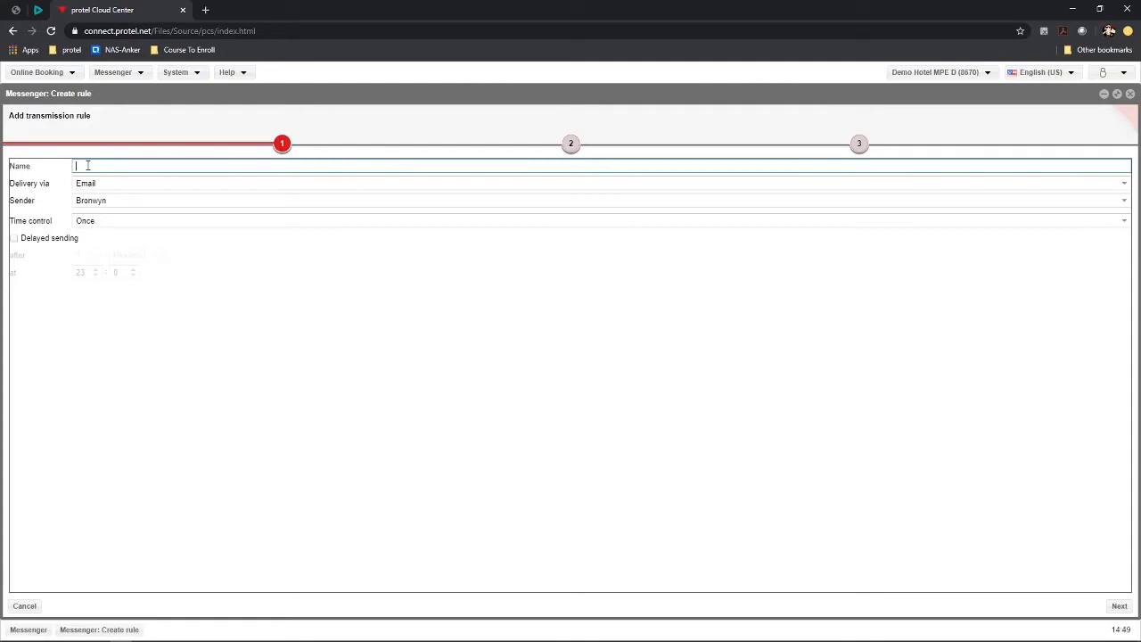
text(FO: Conf)
text(irmation)
click(138, 218)
click(123, 250)
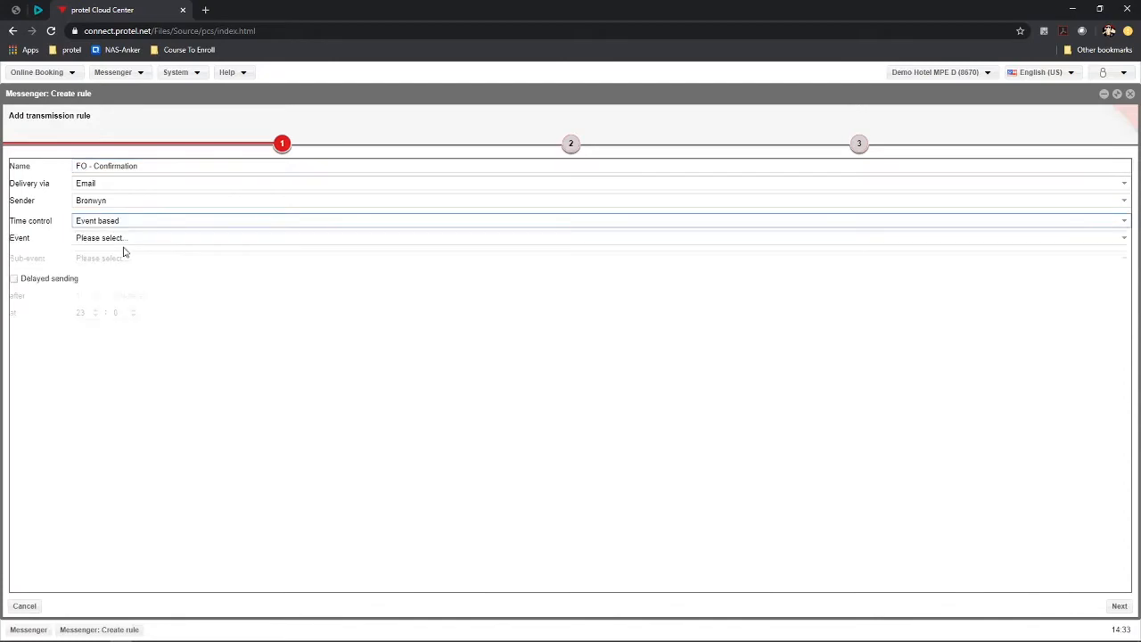
Set the triggering event to "protel FO - Reservation state changed" and continue to the rule's settings
click(143, 235)
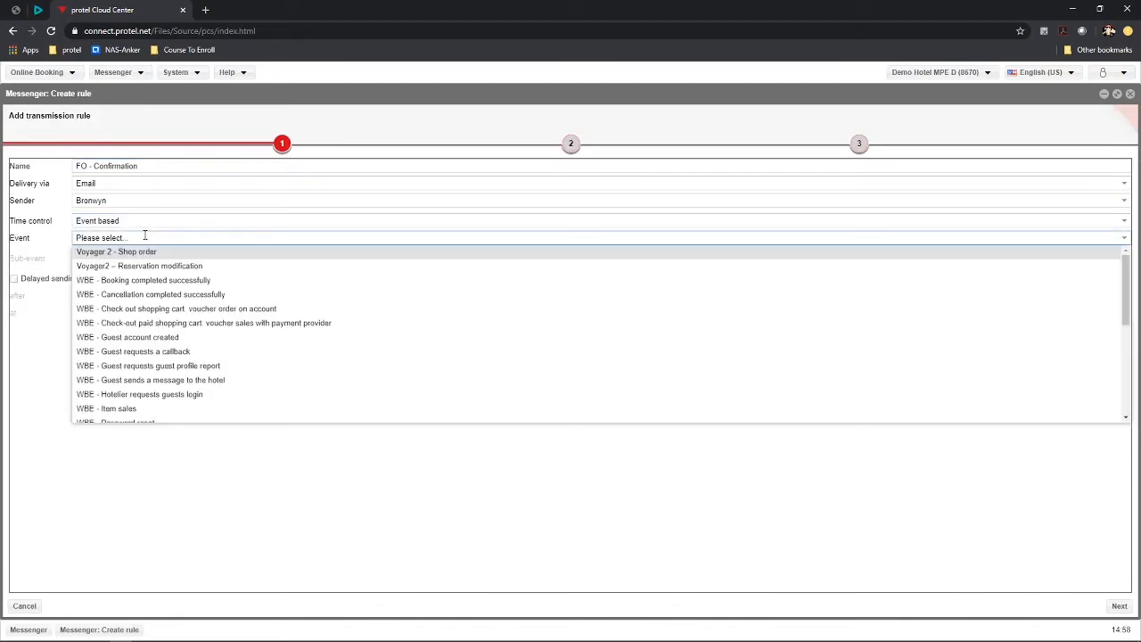
scroll(179, 349, down, 6)
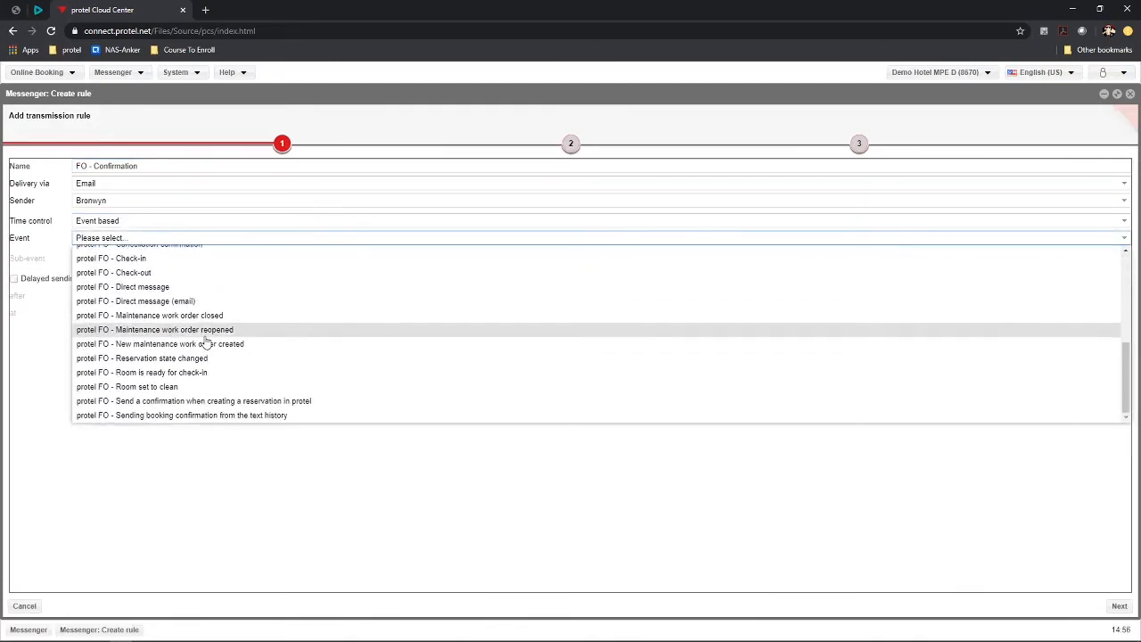
click(214, 359)
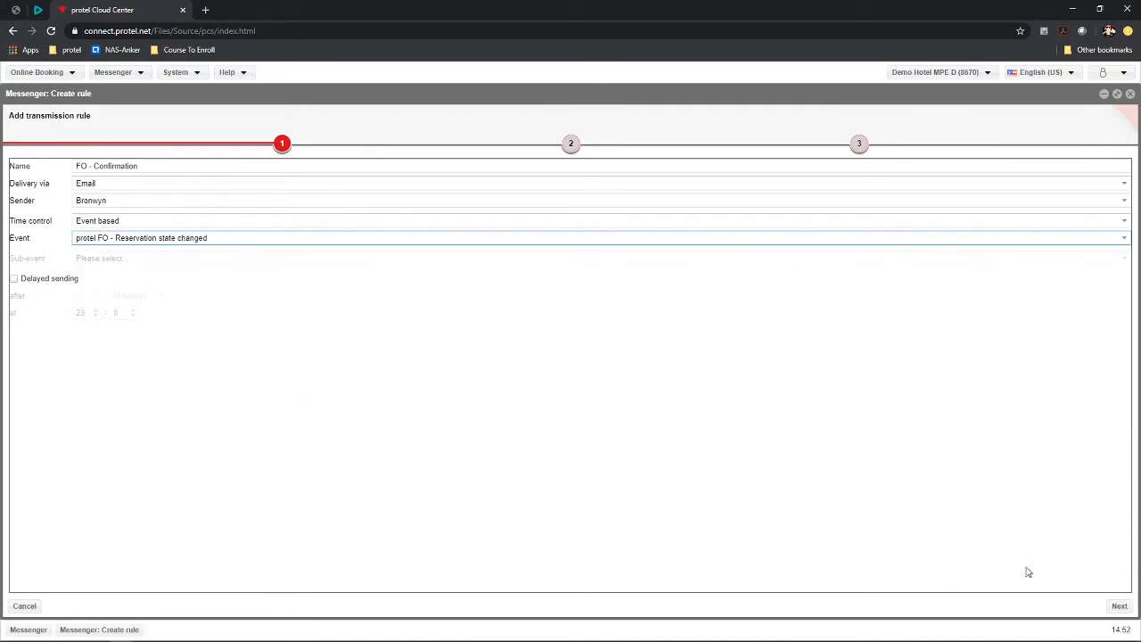
click(1116, 607)
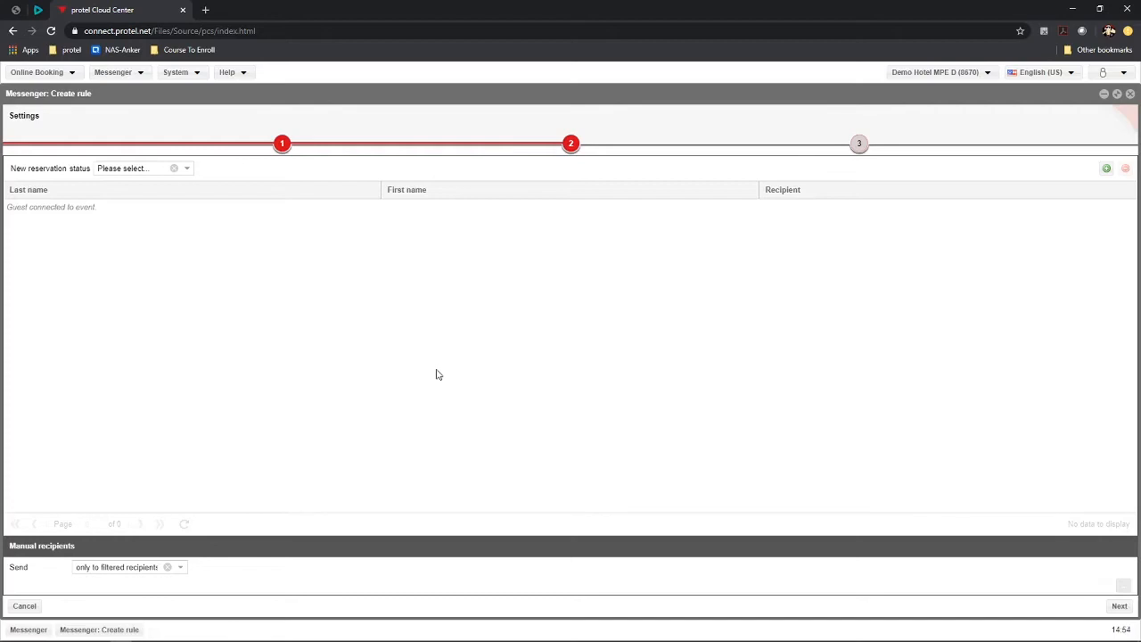
Choose Guaranteed as the new reservation status that triggers the confirmation rule
click(186, 170)
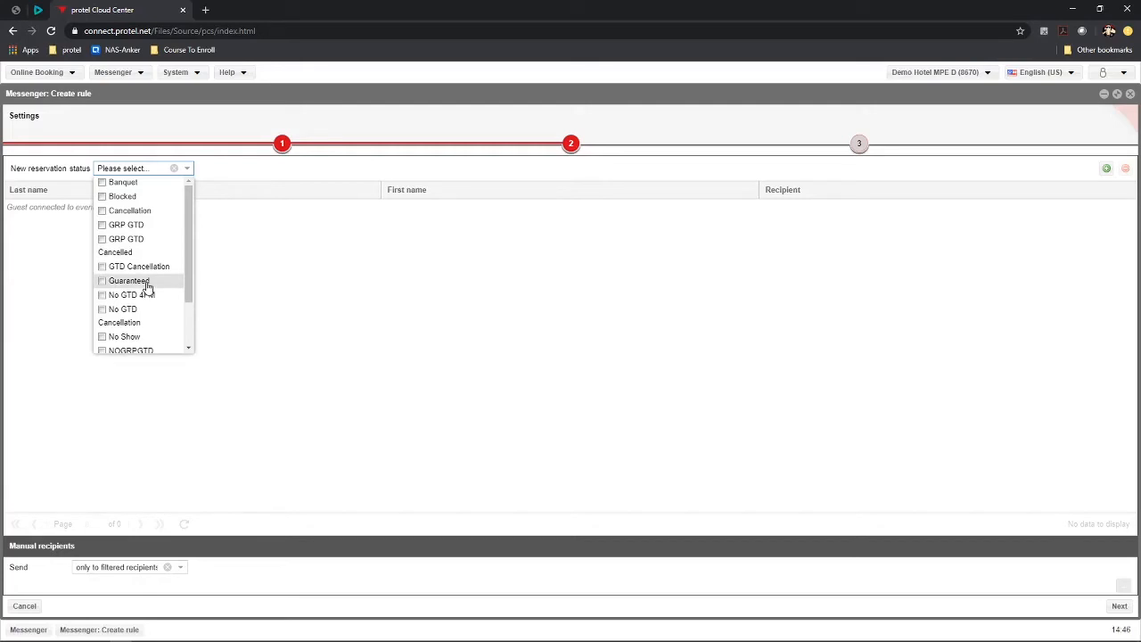
click(148, 284)
click(542, 284)
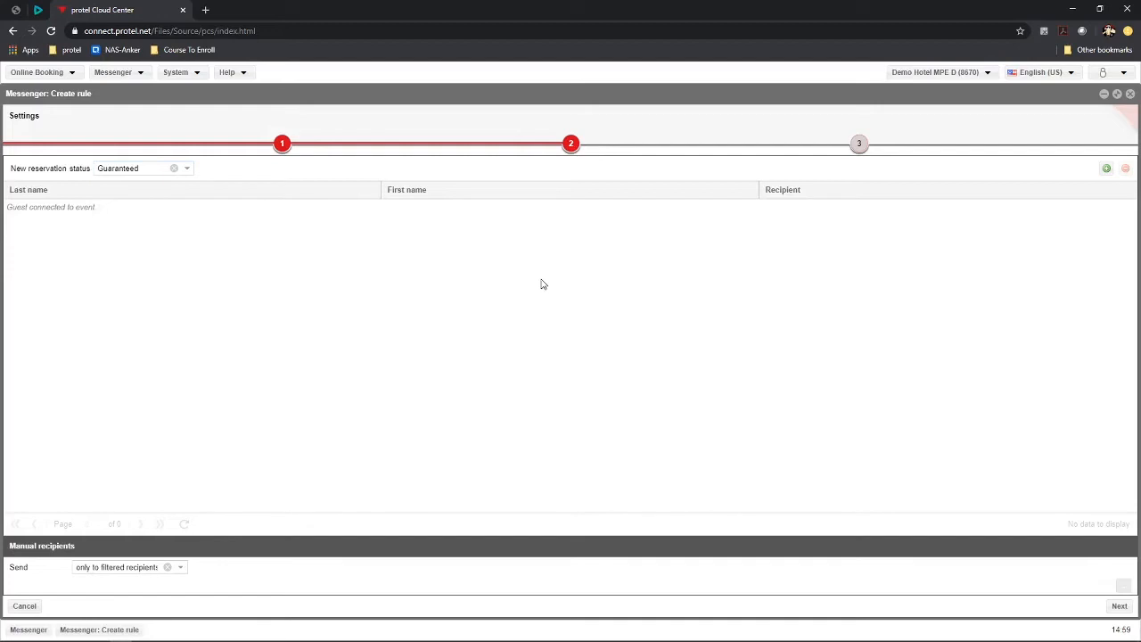
click(1106, 170)
click(1106, 169)
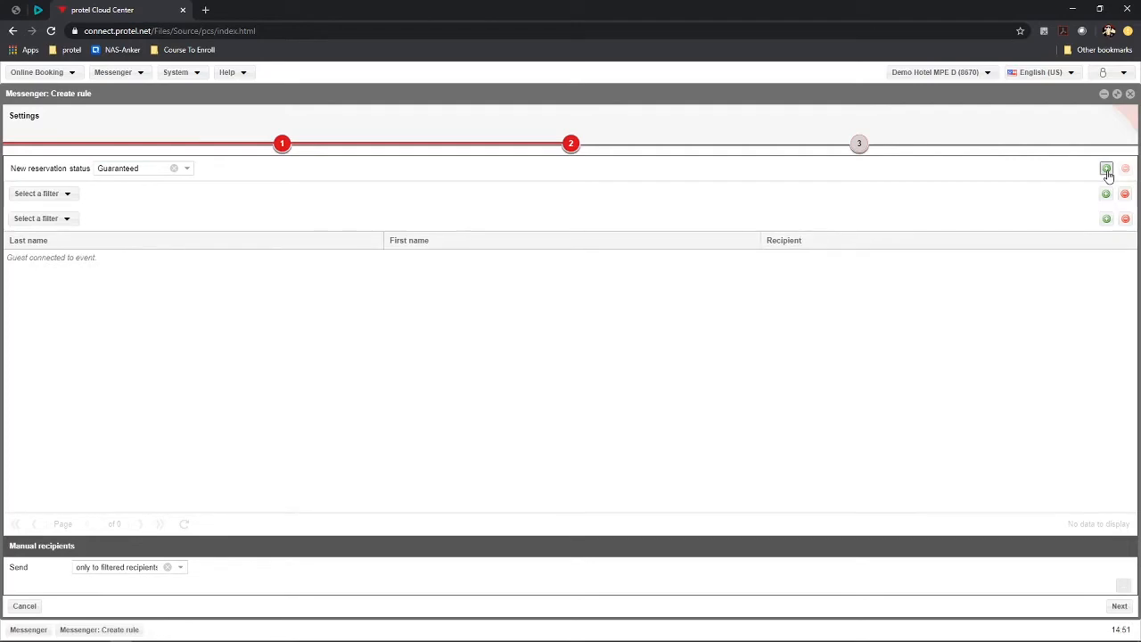
click(1106, 170)
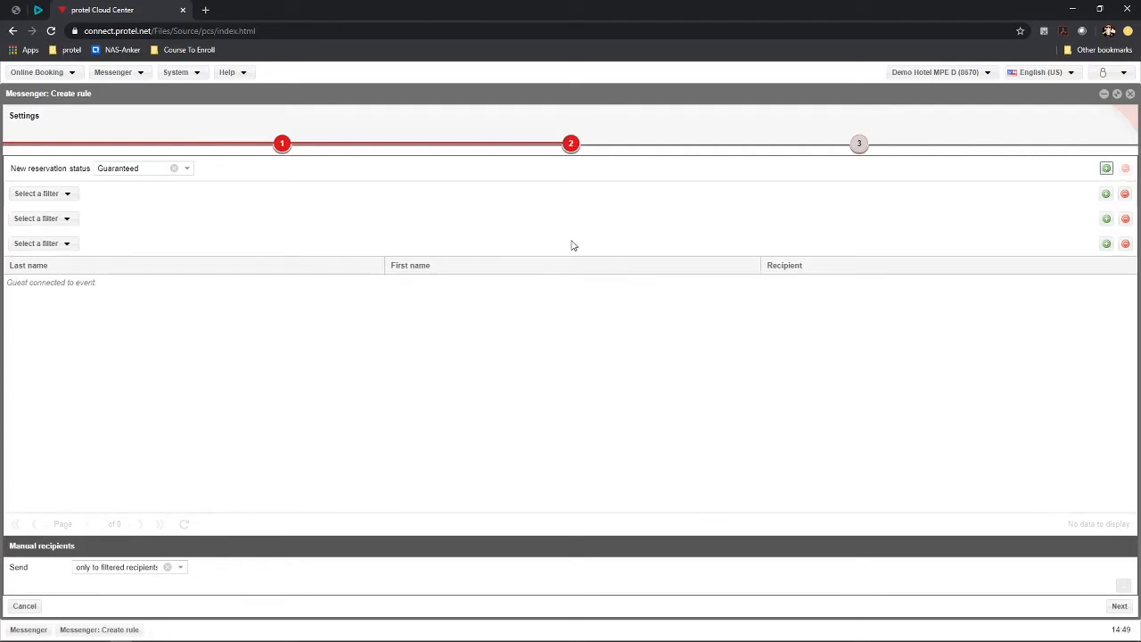
click(1124, 194)
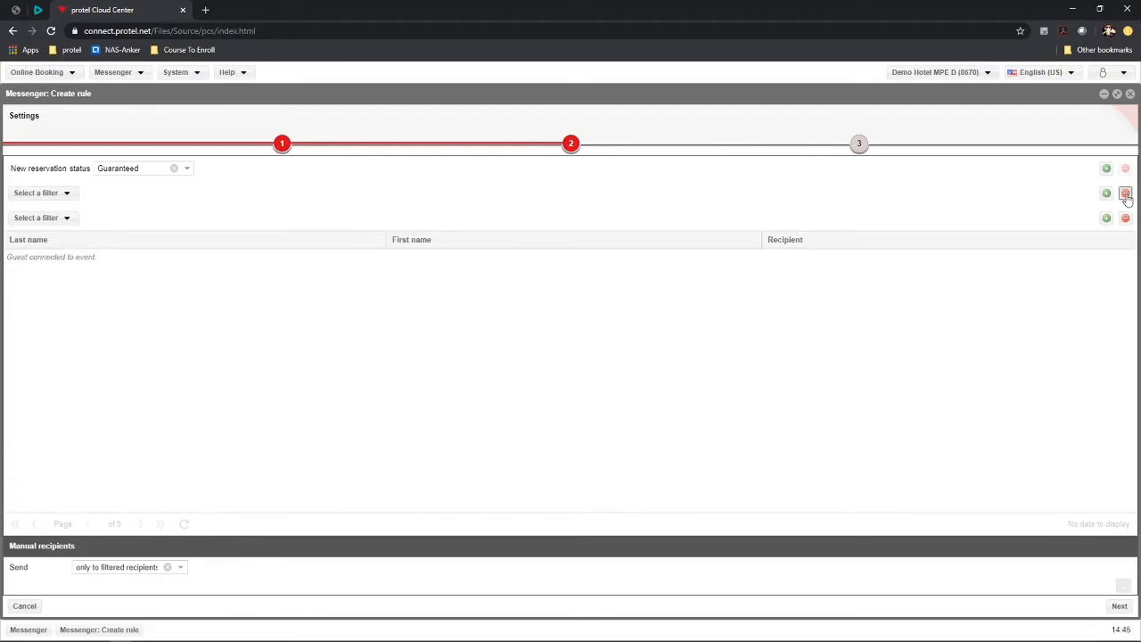
click(1125, 194)
click(1125, 194)
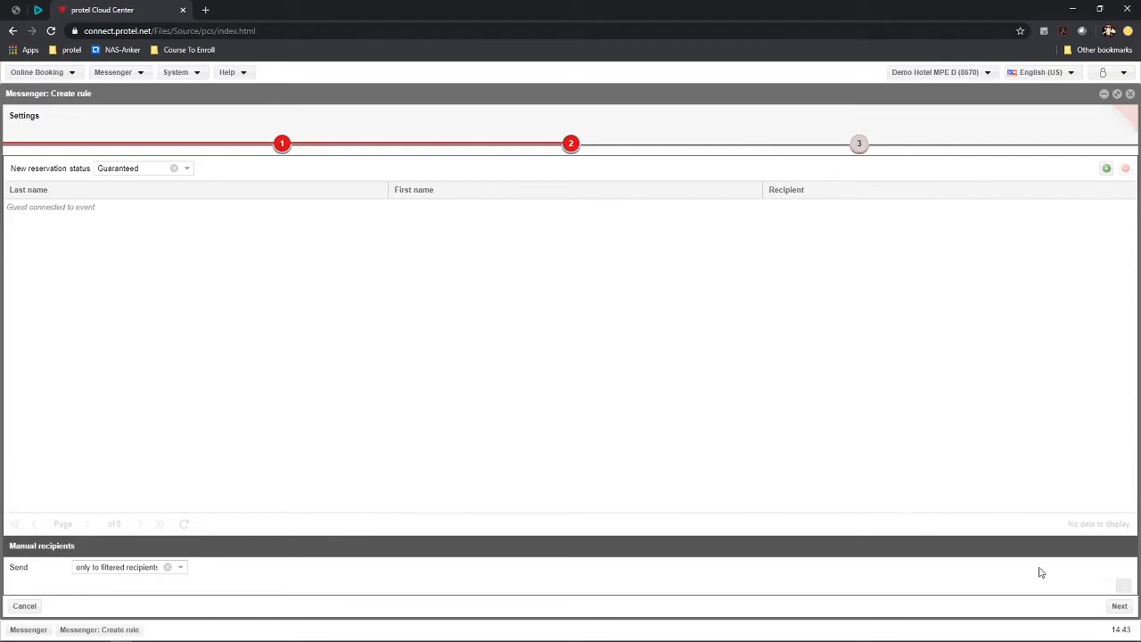
Accept the recipient settings and continue to the third stage of the confirmation rule
click(1121, 606)
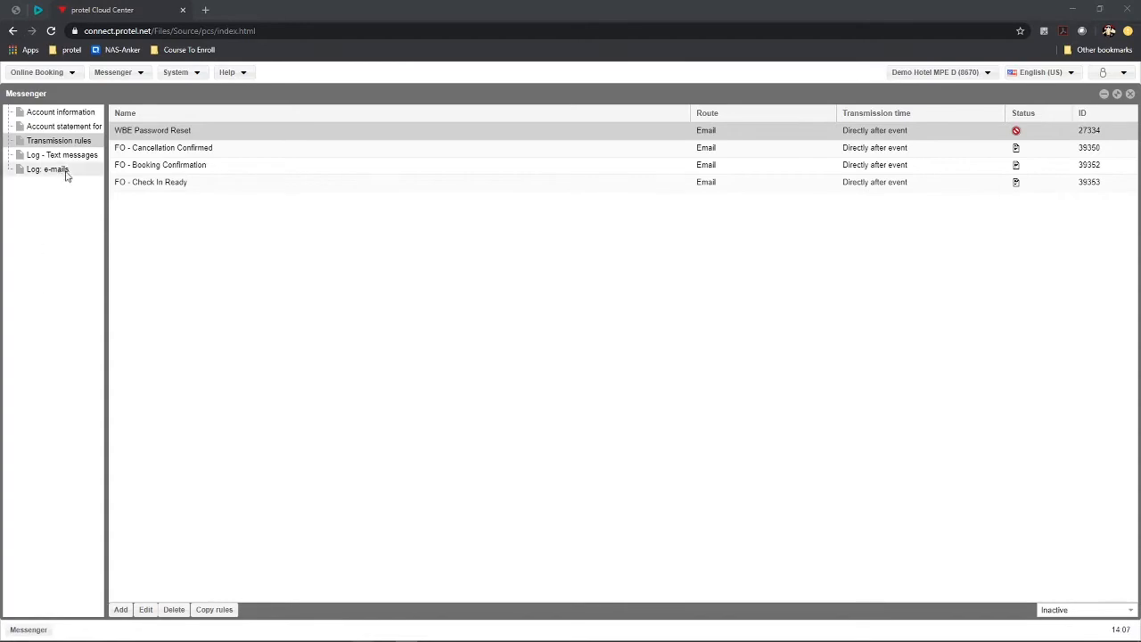
Create another transmission rule and name it "Fo - End of Lockdown Special"
click(121, 609)
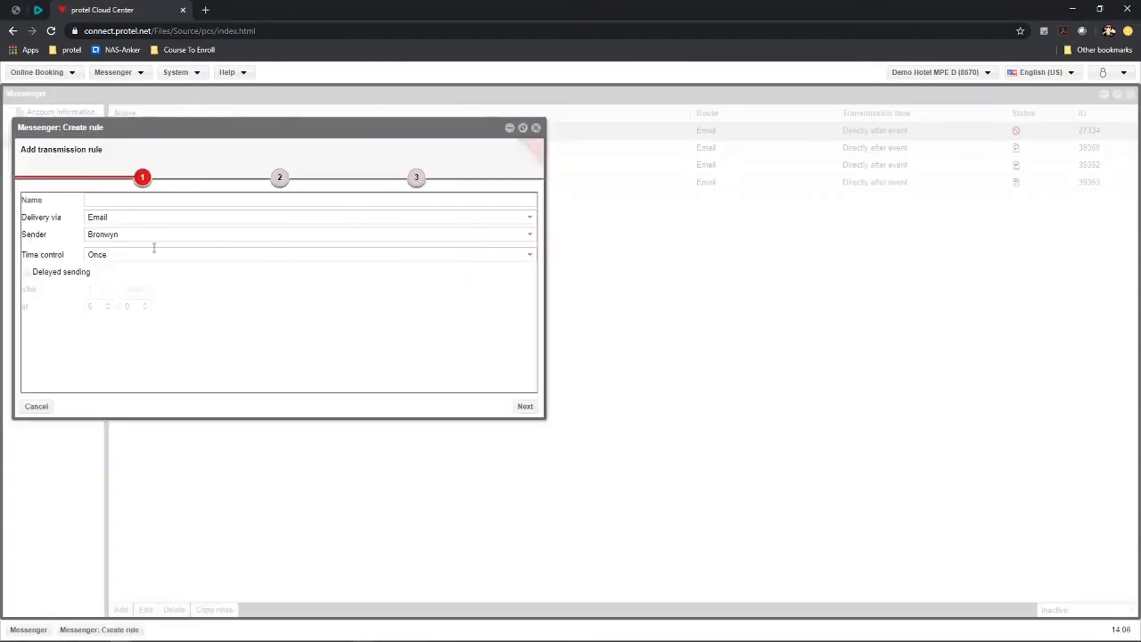
click(95, 199)
text(Fo)
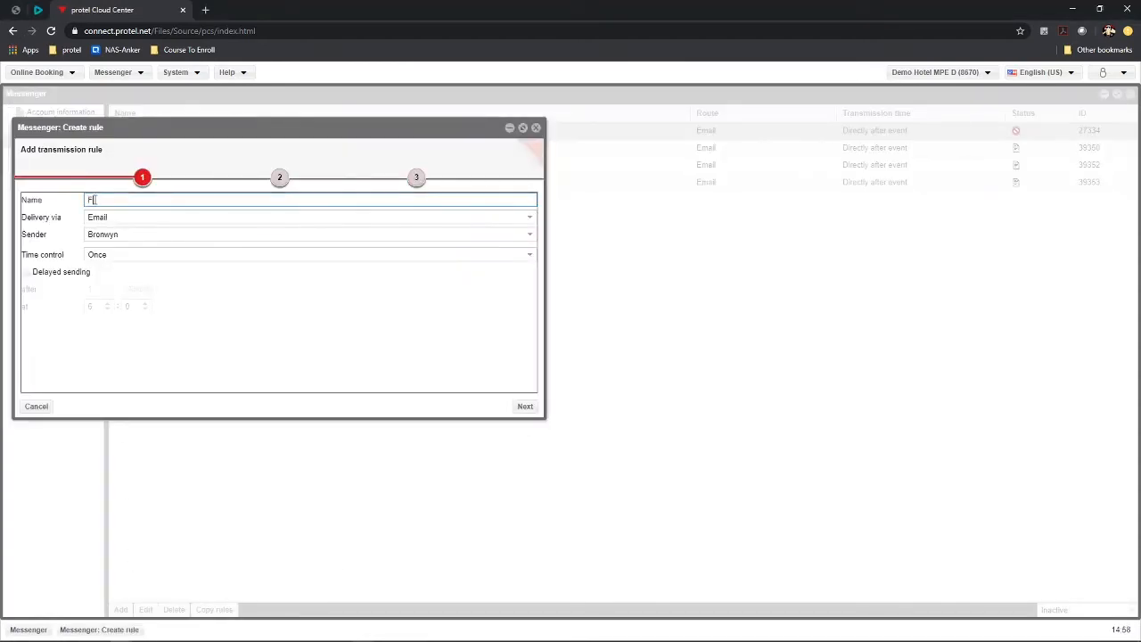
text( - End of Lockdown Special)
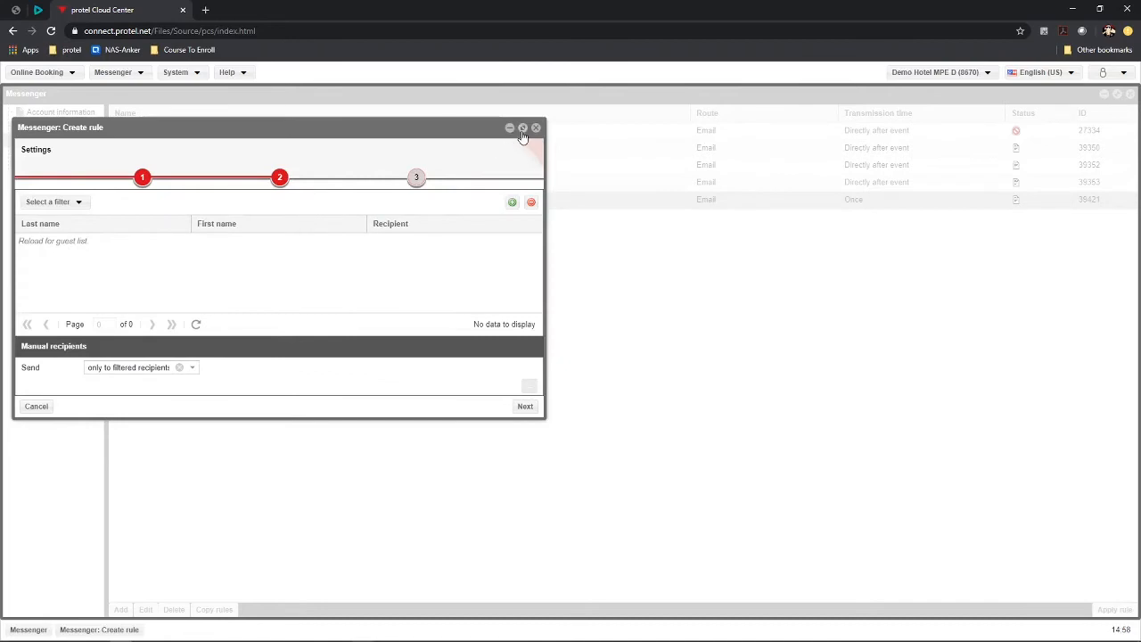
Maximize the rule's settings and add a guest filter limiting recipients to the Private profile type
click(522, 127)
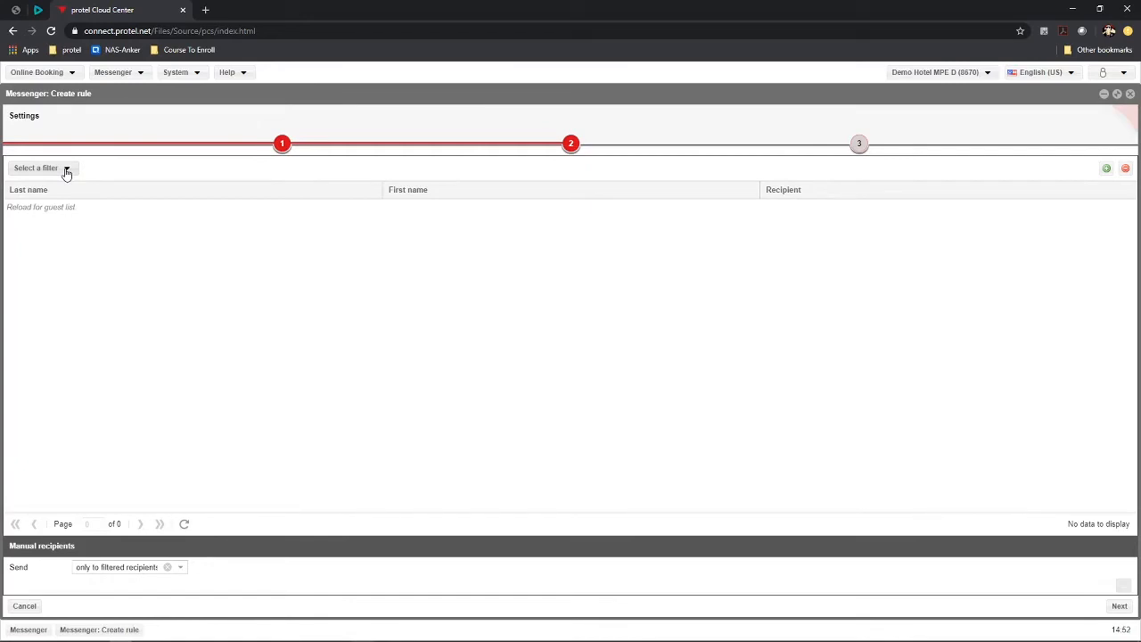
click(66, 169)
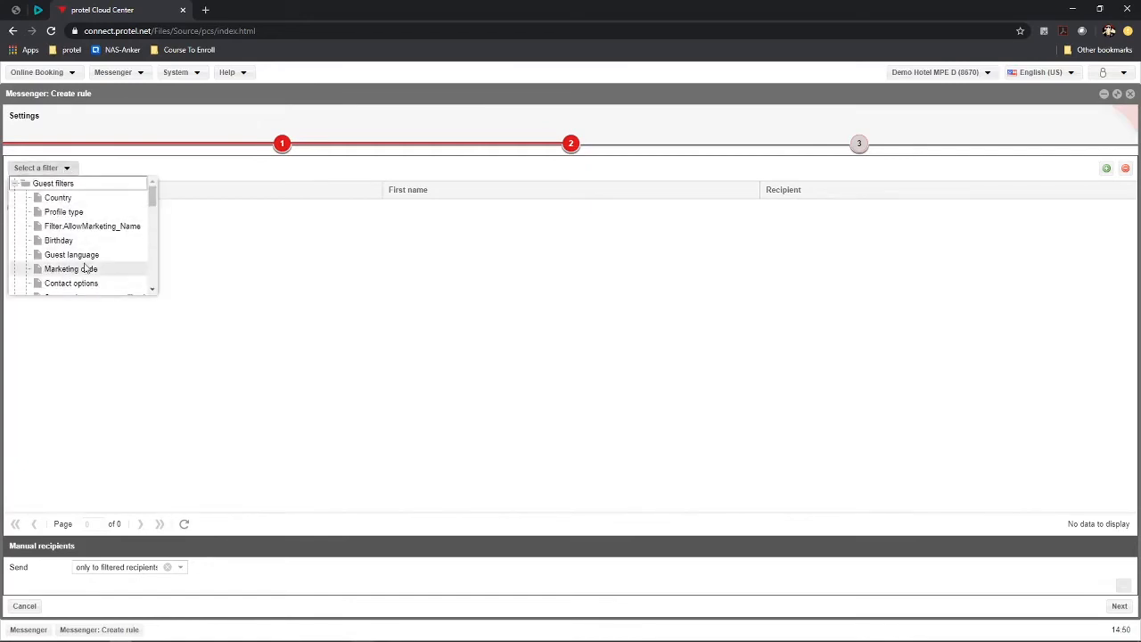
click(62, 213)
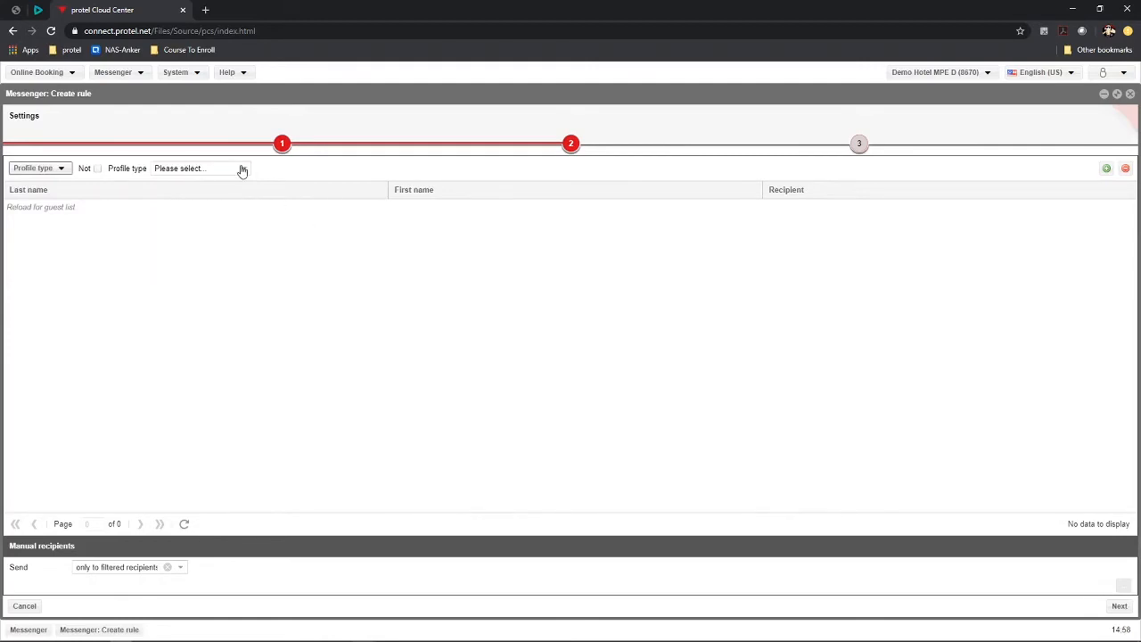
click(242, 170)
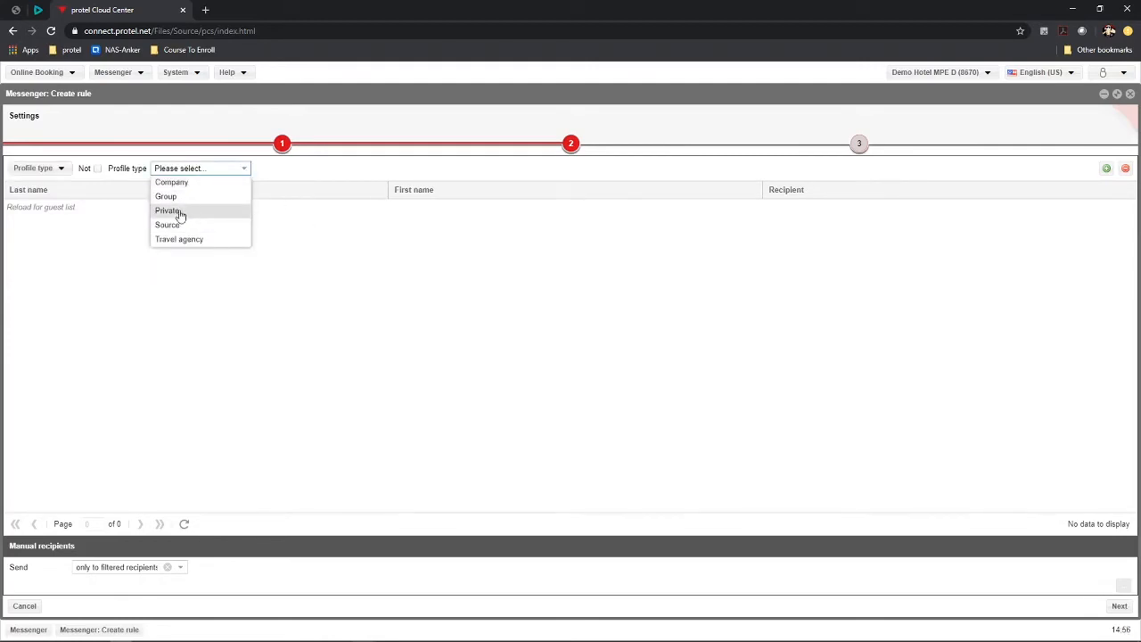
click(180, 213)
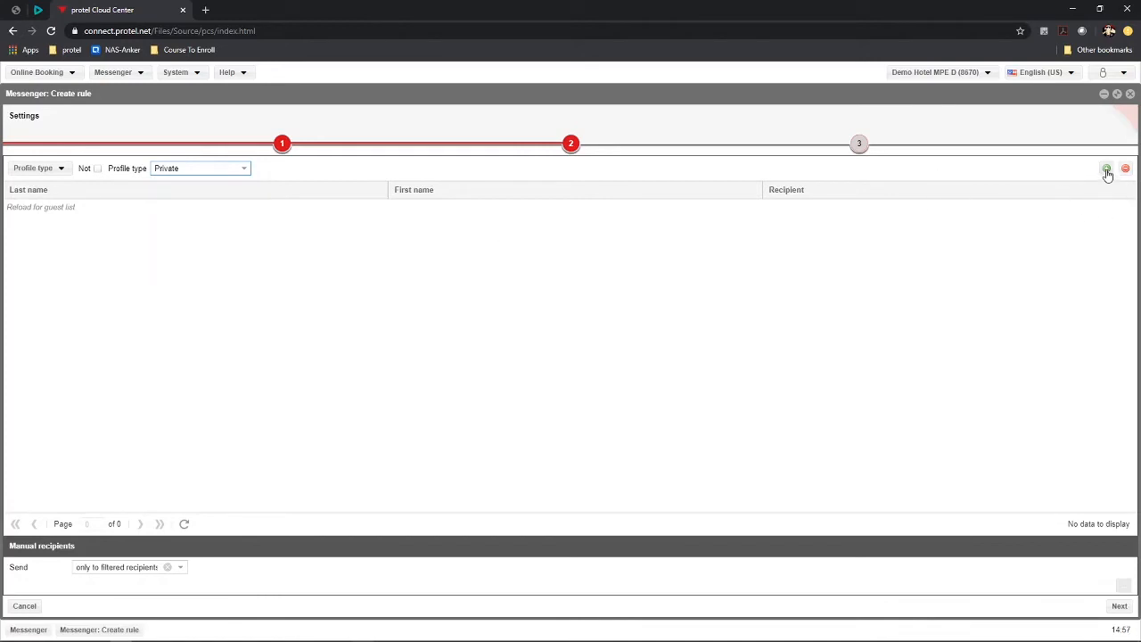
Add a second guest filter by Country with the country code SA
click(1106, 170)
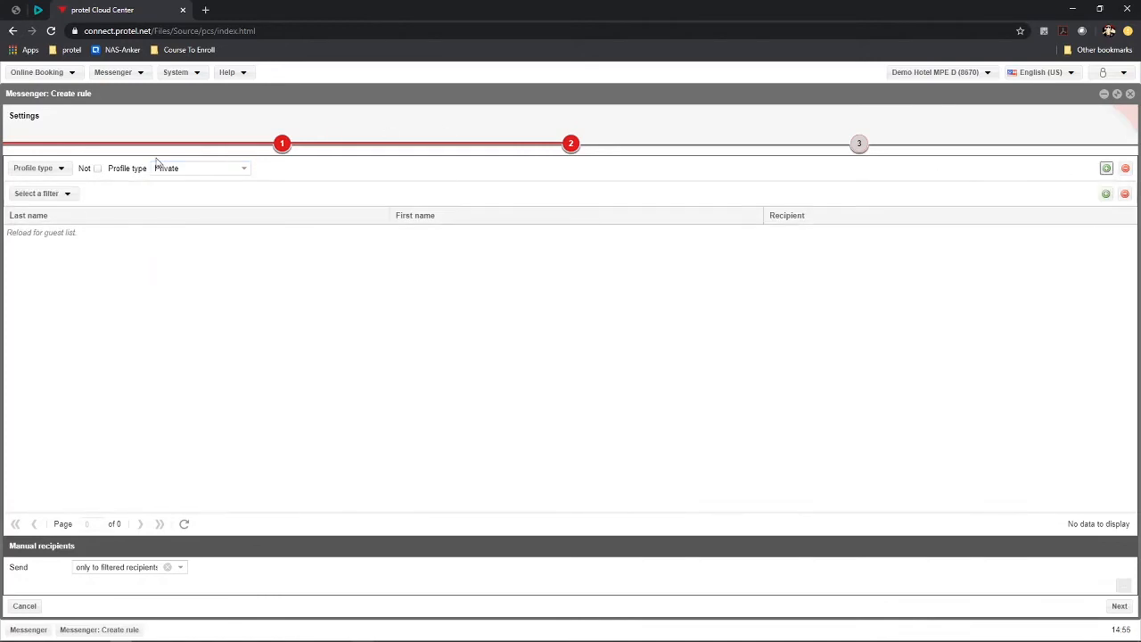
click(67, 194)
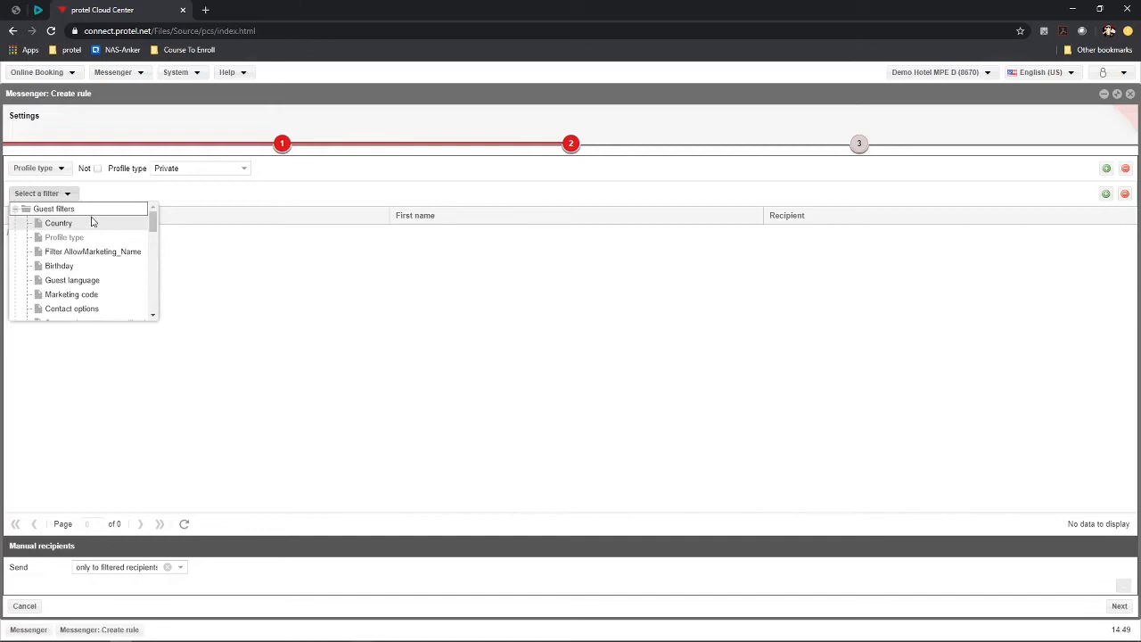
click(92, 223)
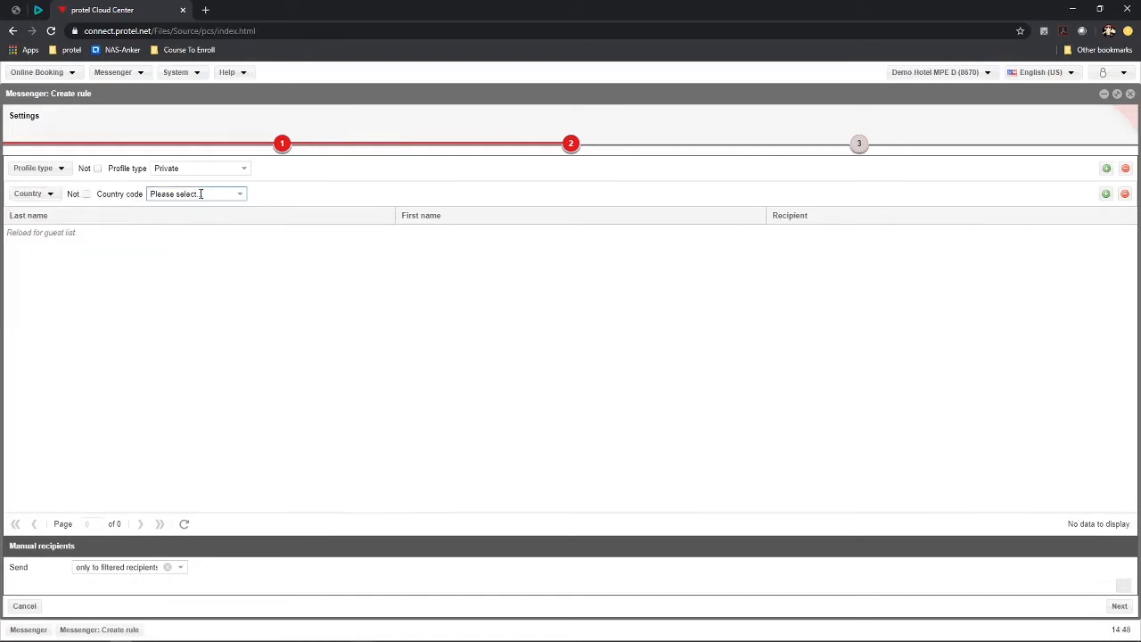
click(203, 193)
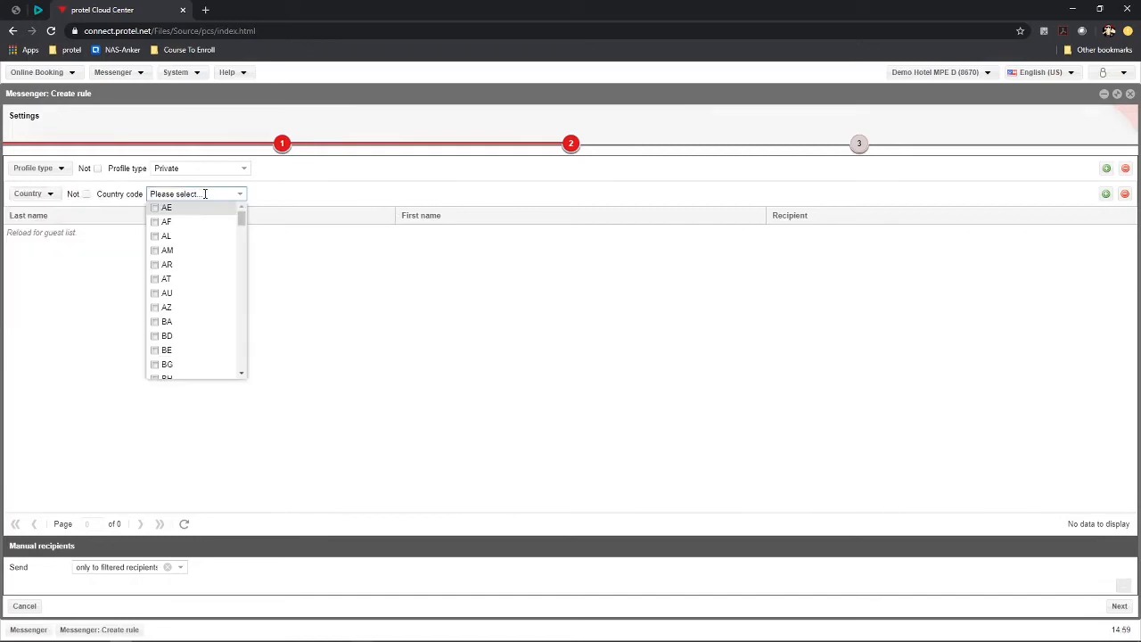
scroll(196, 296, down, 10)
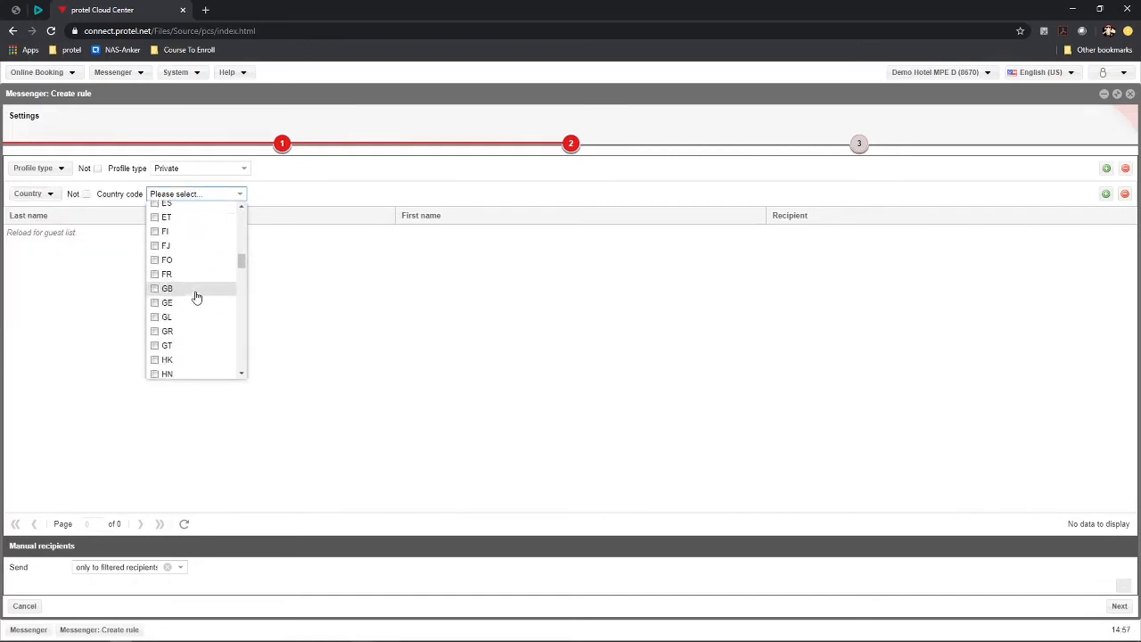
scroll(196, 297, down, 10)
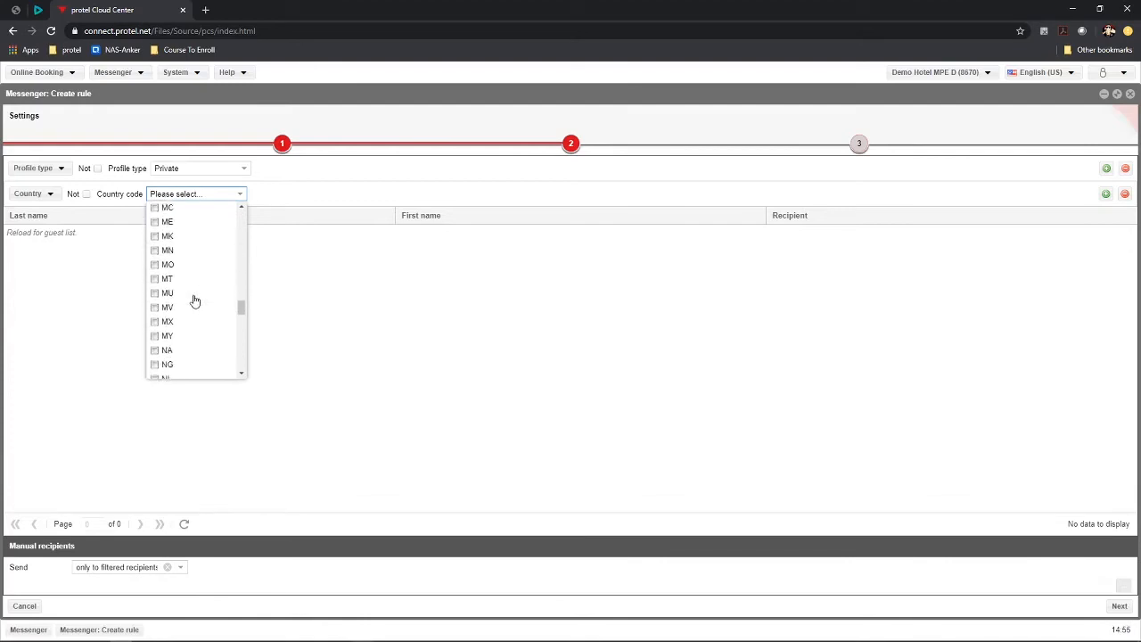
scroll(193, 307, down, 5)
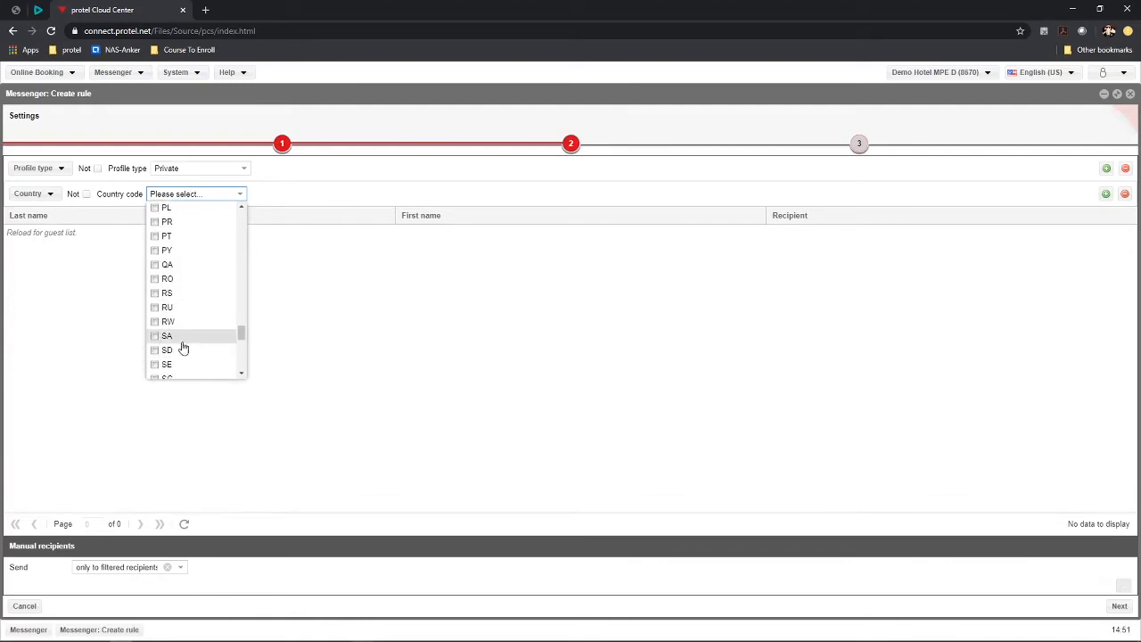
click(178, 336)
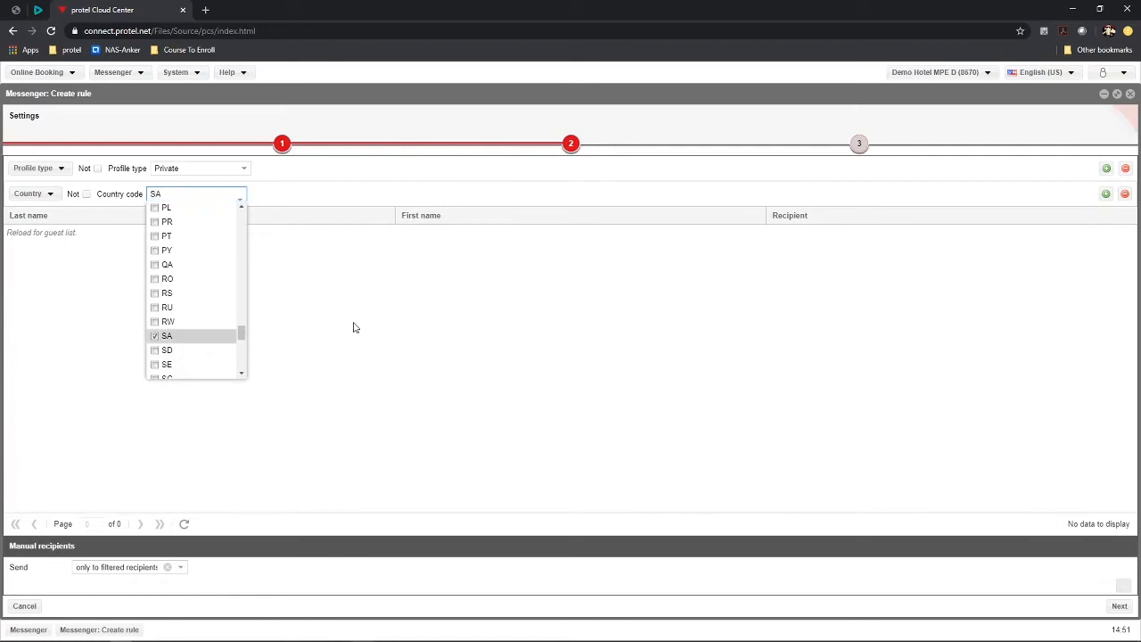
click(496, 310)
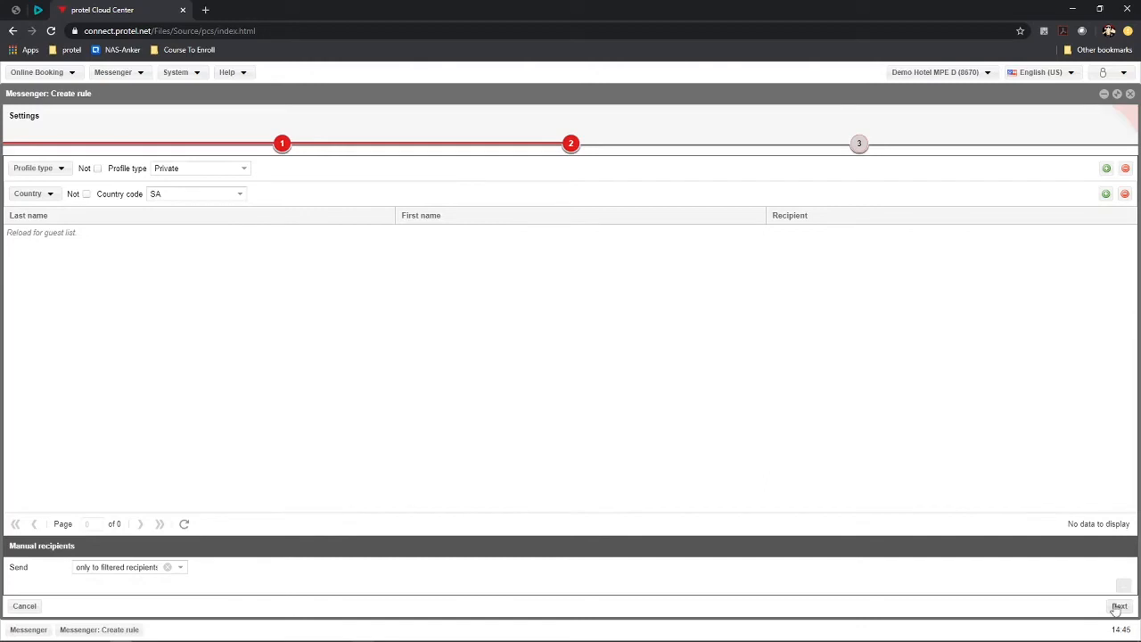
Accept the guest filters and continue to the third stage of the lockdown special rule
click(1118, 606)
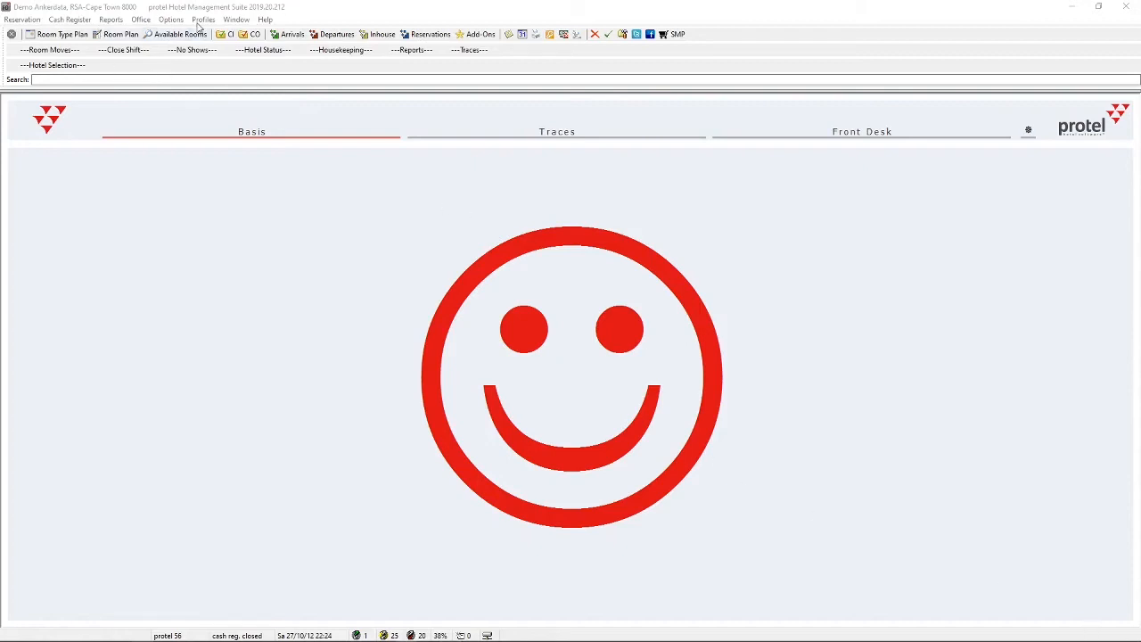
Switch to protel Hotel Management Suite and start a File Export/Mail Merge for private guests from South Africa
click(204, 20)
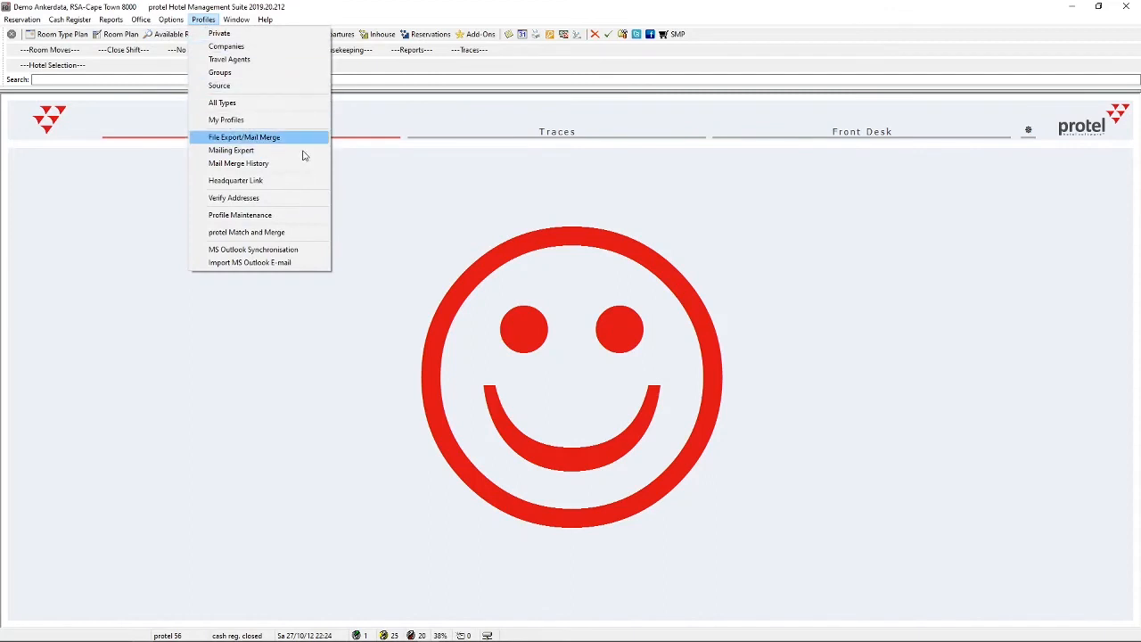
click(276, 137)
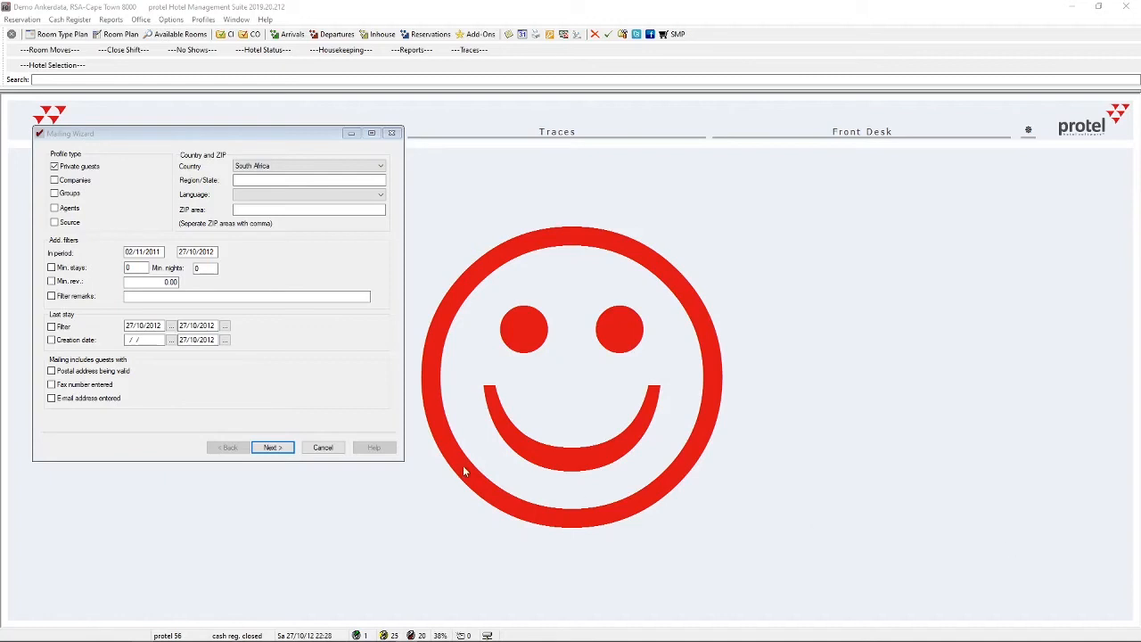
click(87, 165)
click(280, 448)
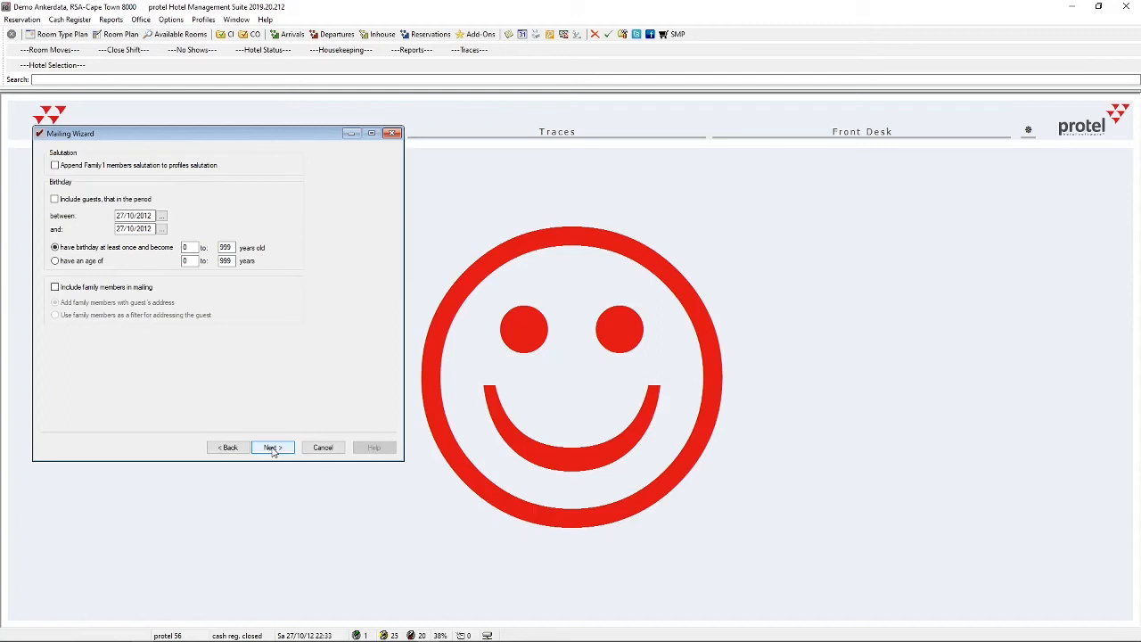
Skip the birthday criteria and filter by marketing code Accommodation but not Banquets, and VIP code Regular Guest but not Media
click(273, 448)
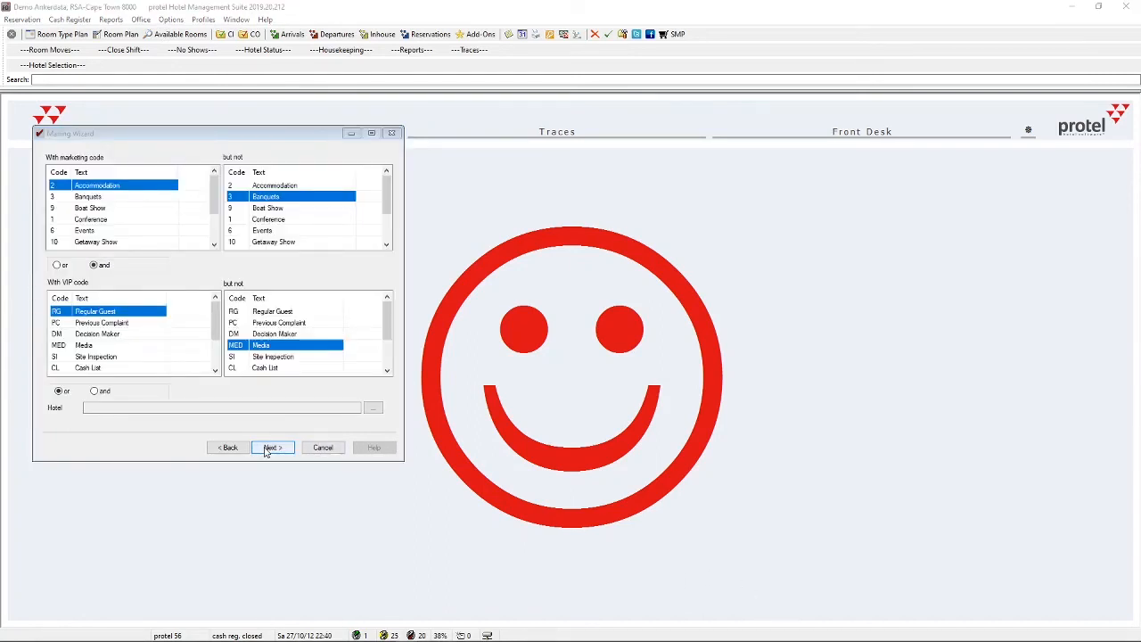
click(268, 449)
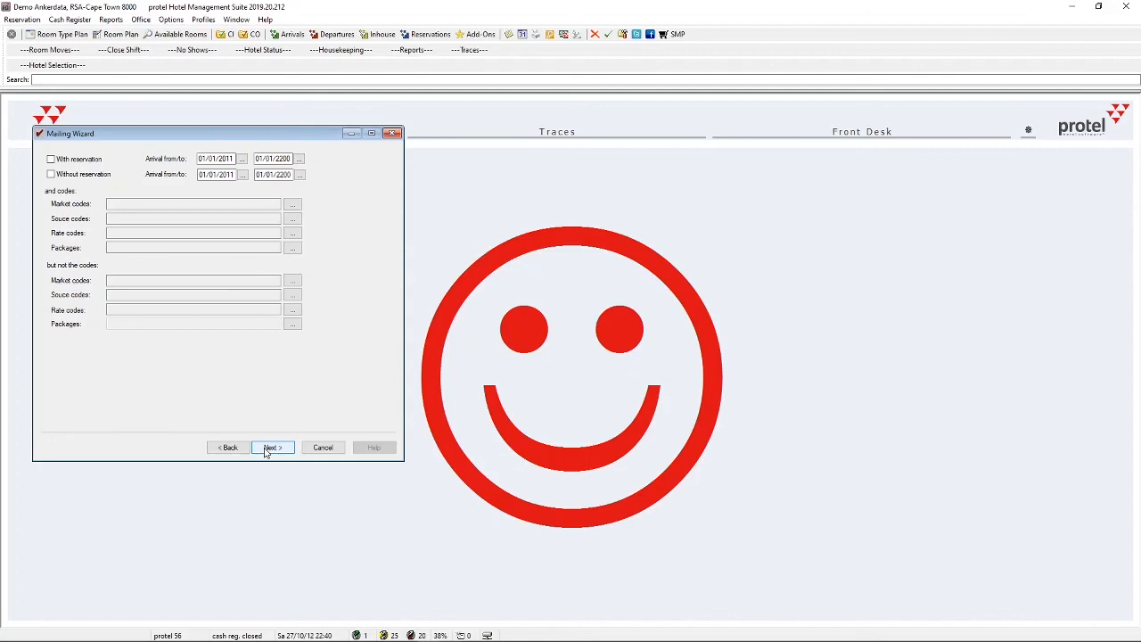
Restrict the mailing to guests with a reservation and assign the Private market code as a required code
click(83, 160)
click(221, 158)
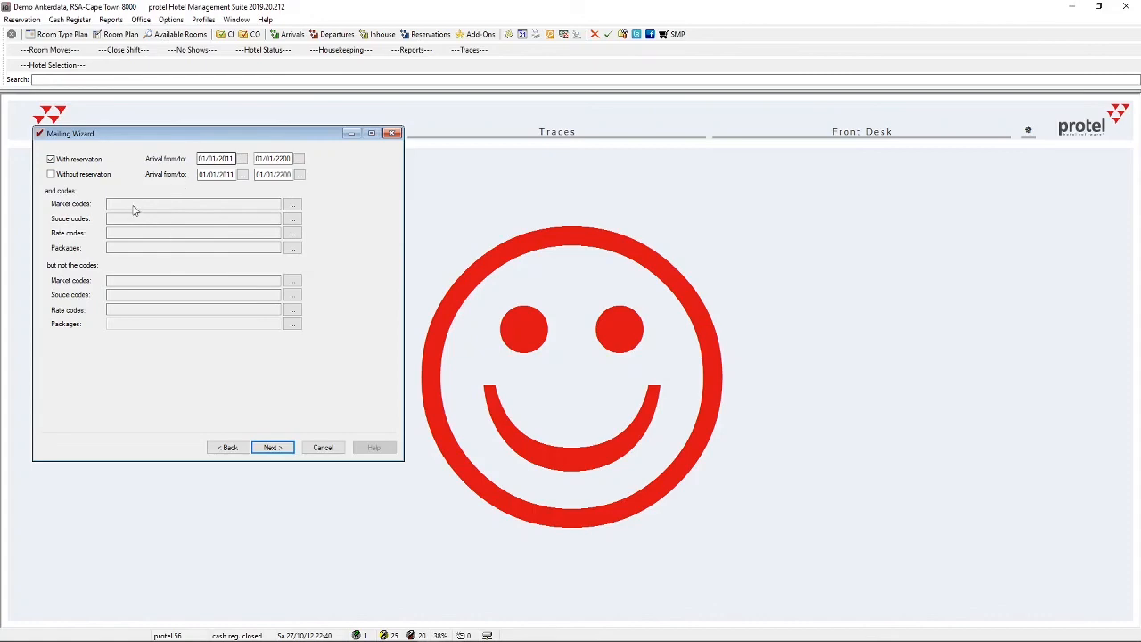
click(293, 203)
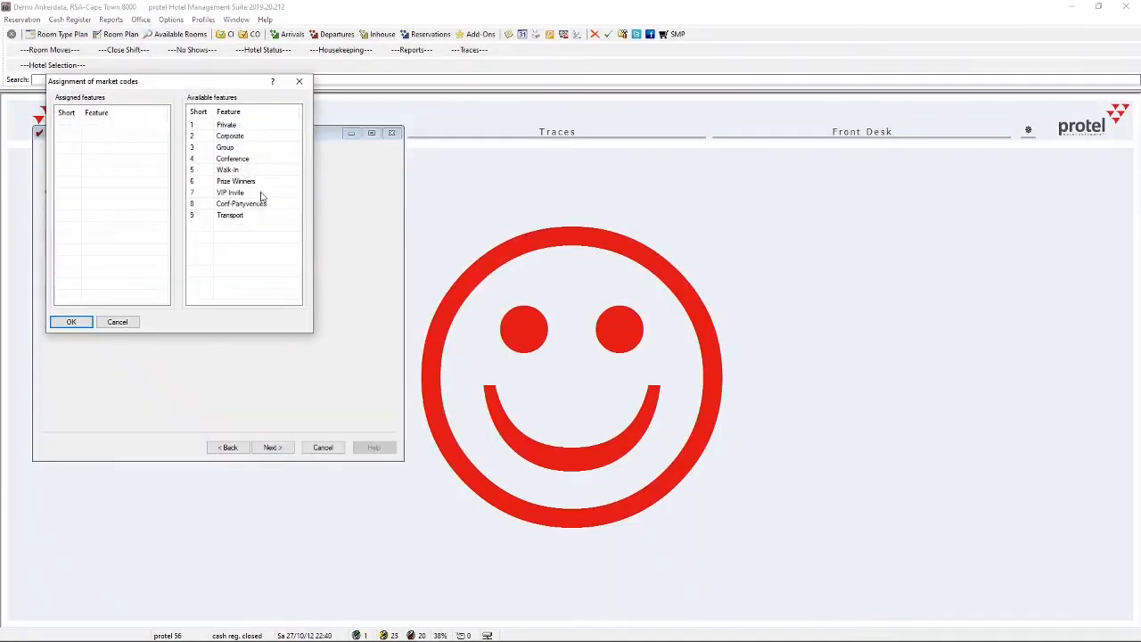
click(227, 126)
double_click(227, 125)
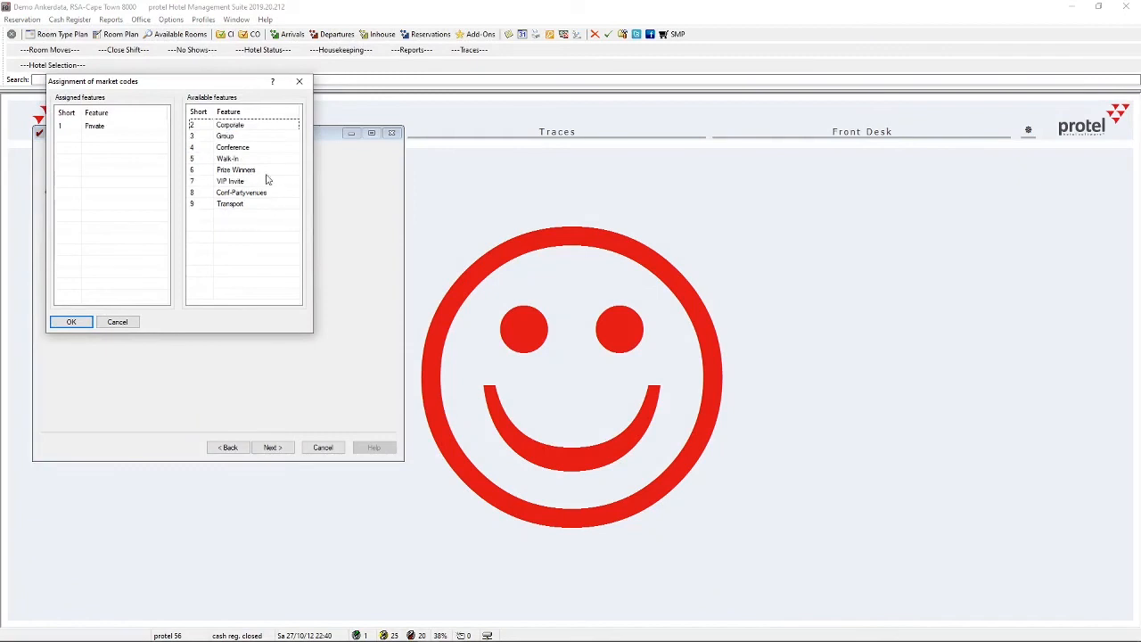
click(82, 323)
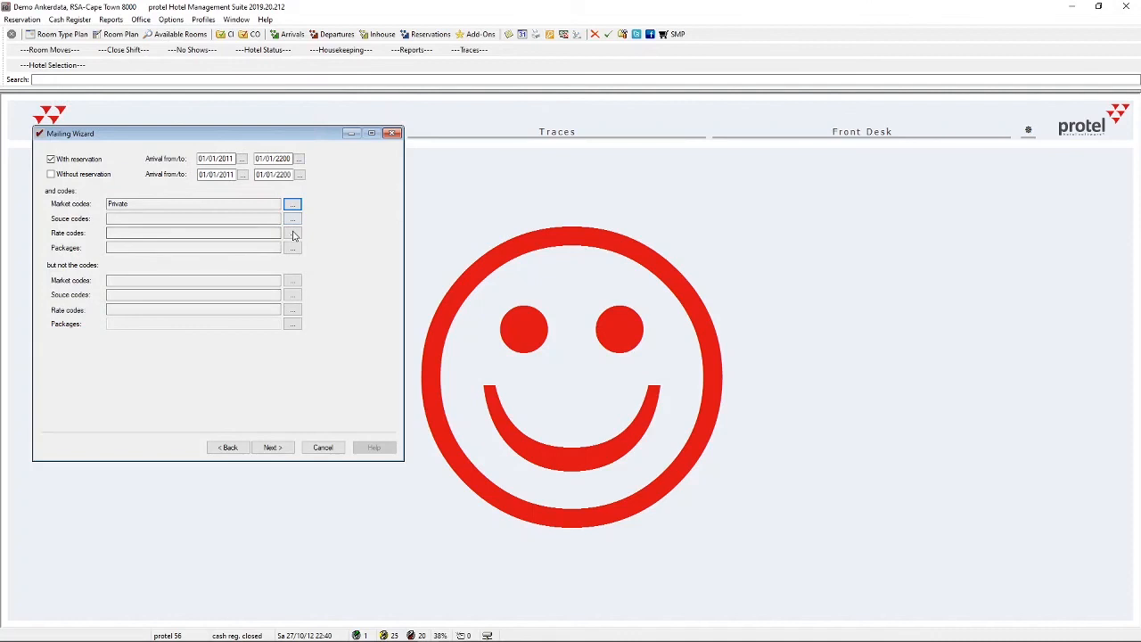
Assign CORP 1 BB as the required rate code for the mailing
click(294, 234)
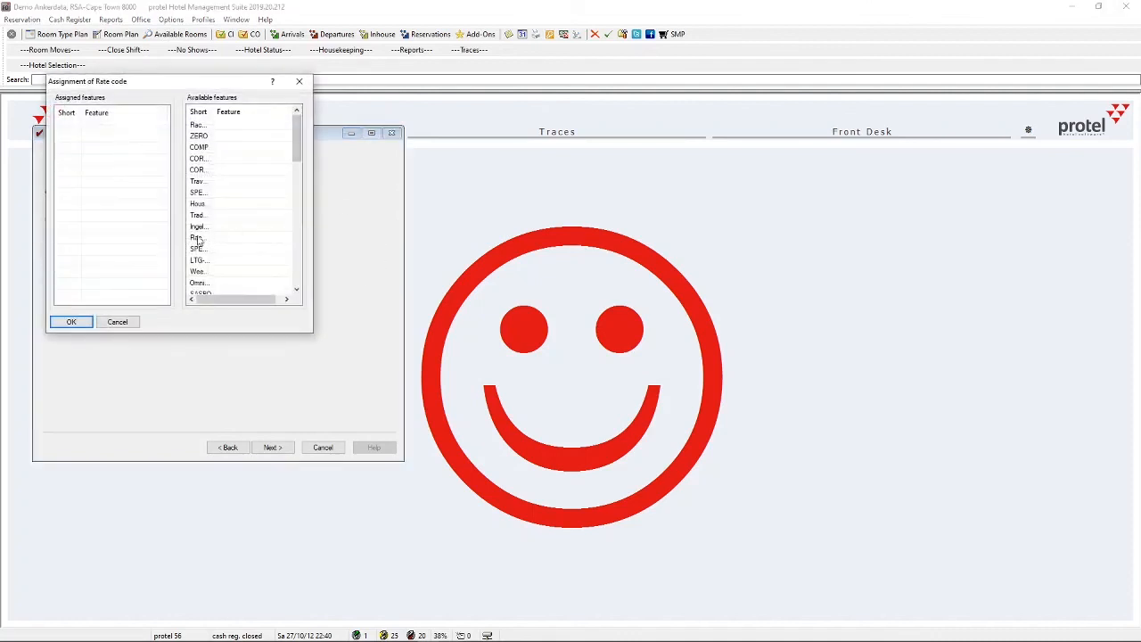
double_click(198, 161)
click(111, 322)
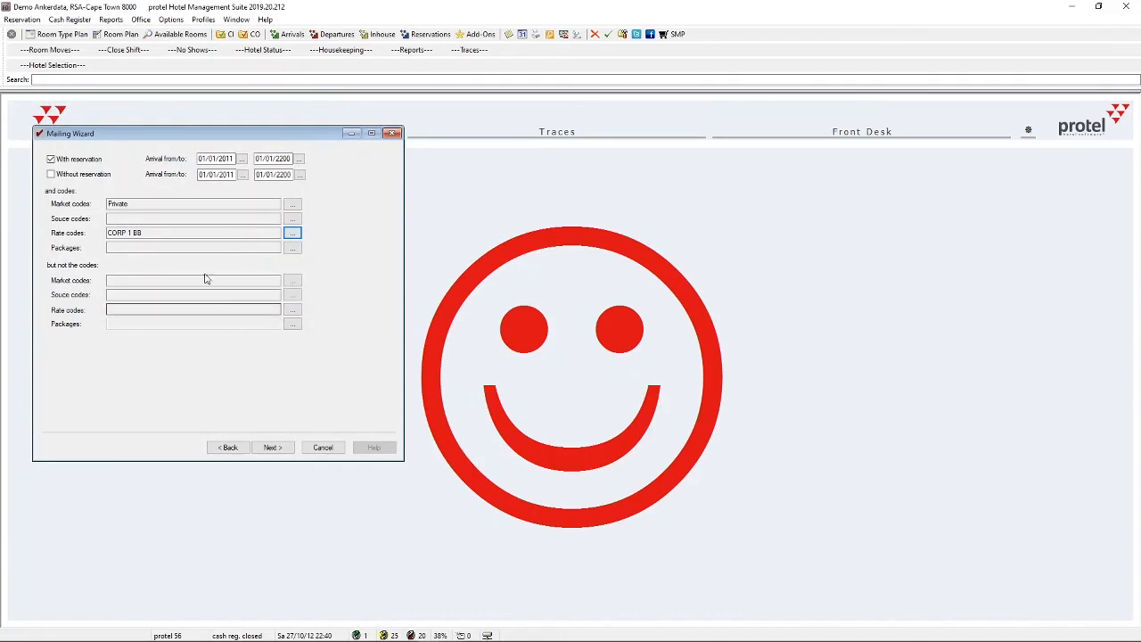
Exclude reservations with the market code VIP Invite and the source code VIP Invite from the mailing
click(291, 283)
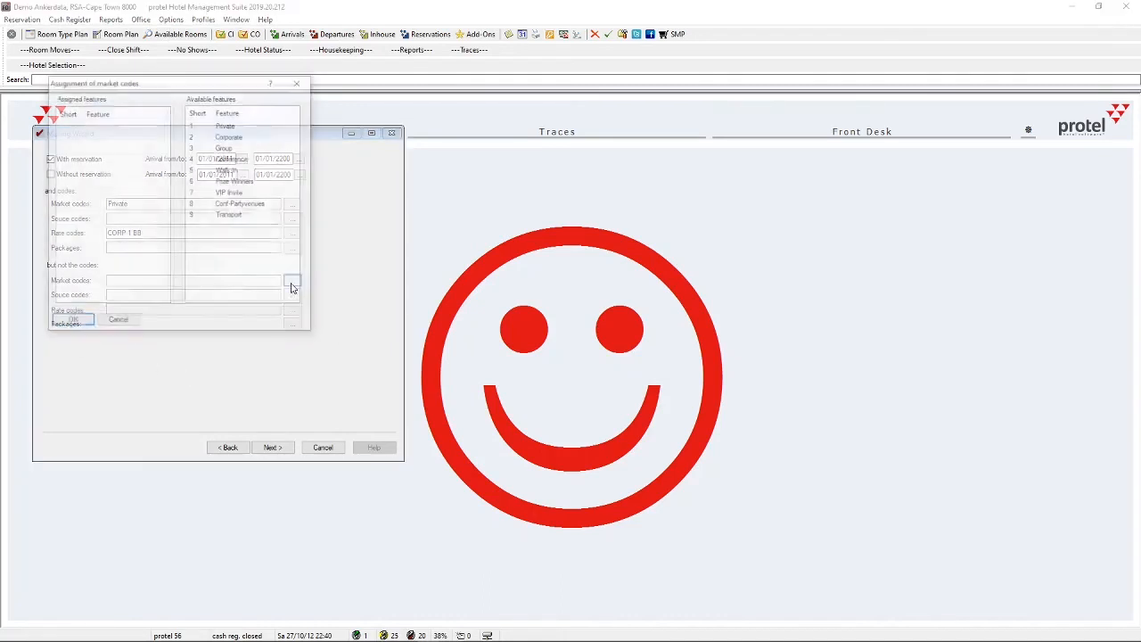
double_click(234, 193)
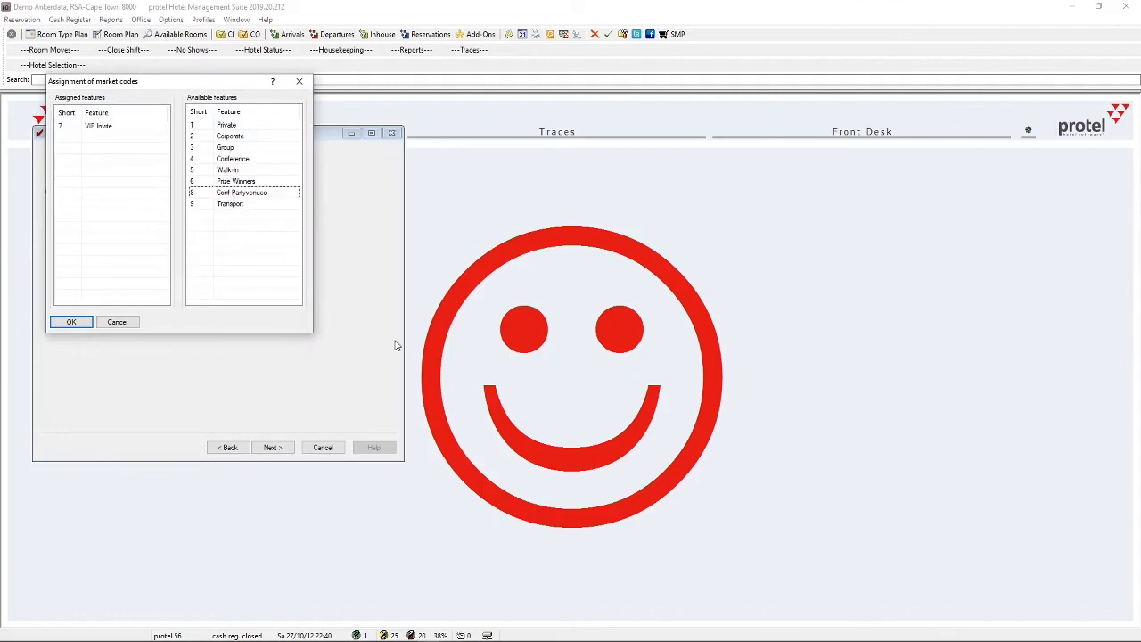
click(77, 325)
click(293, 294)
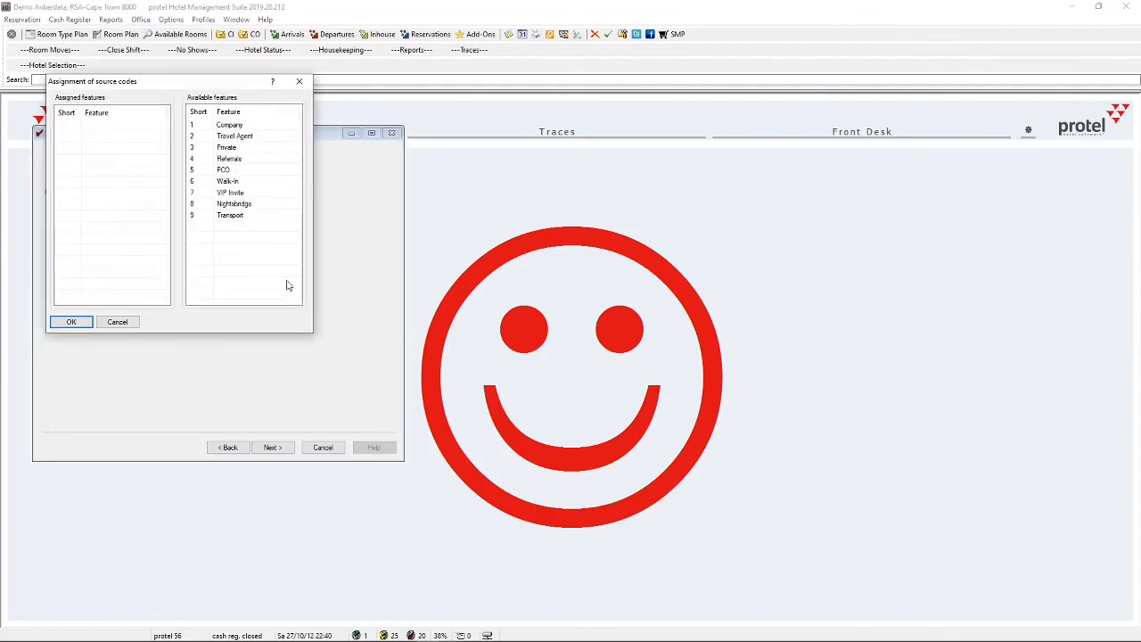
double_click(250, 192)
click(81, 323)
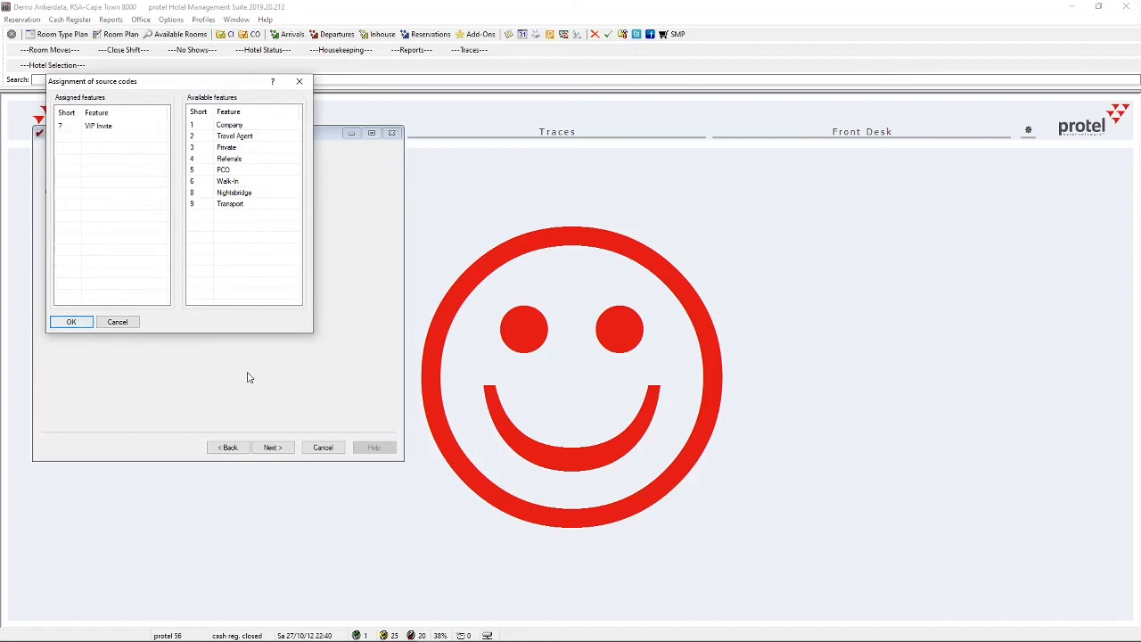
click(71, 322)
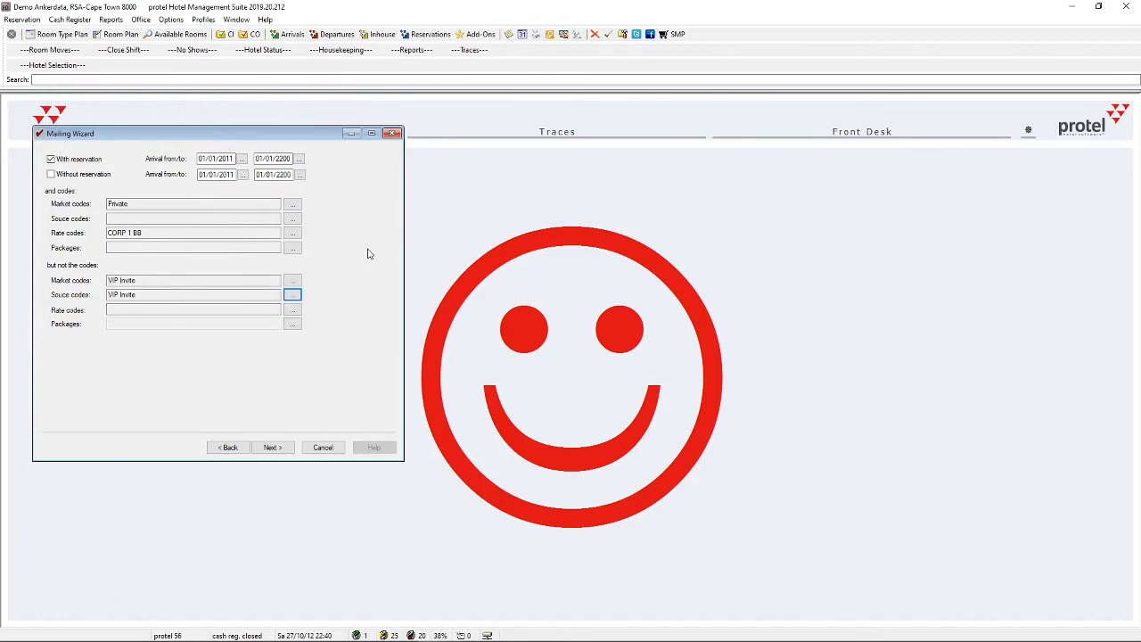
Run the profile search with the chosen filters and export the resulting guest list to Microsoft Excel
click(273, 447)
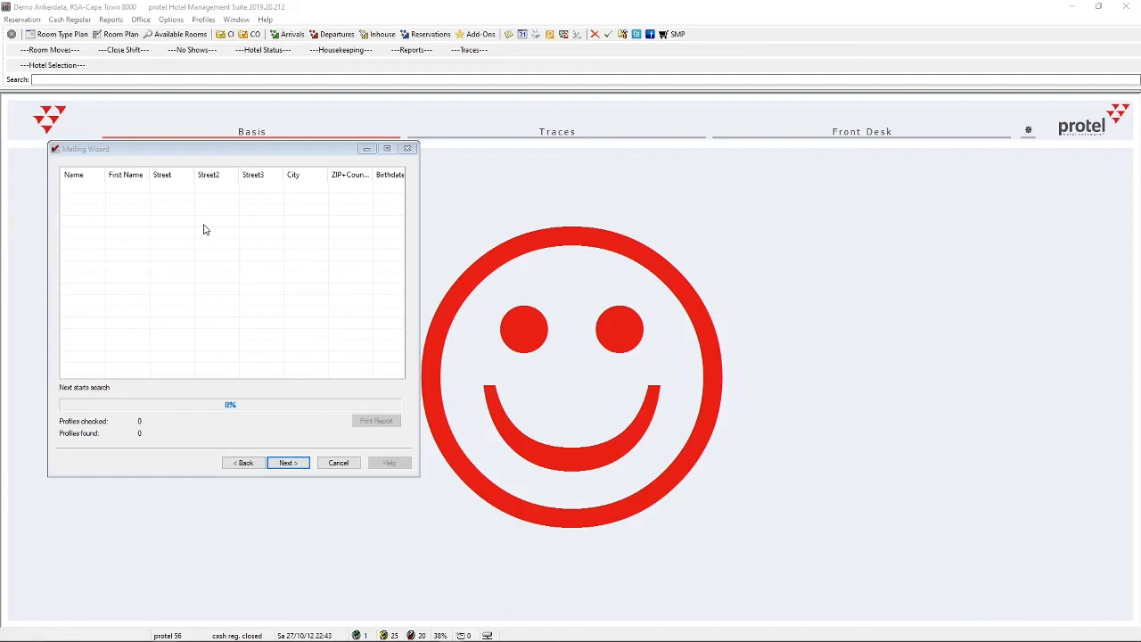
click(289, 464)
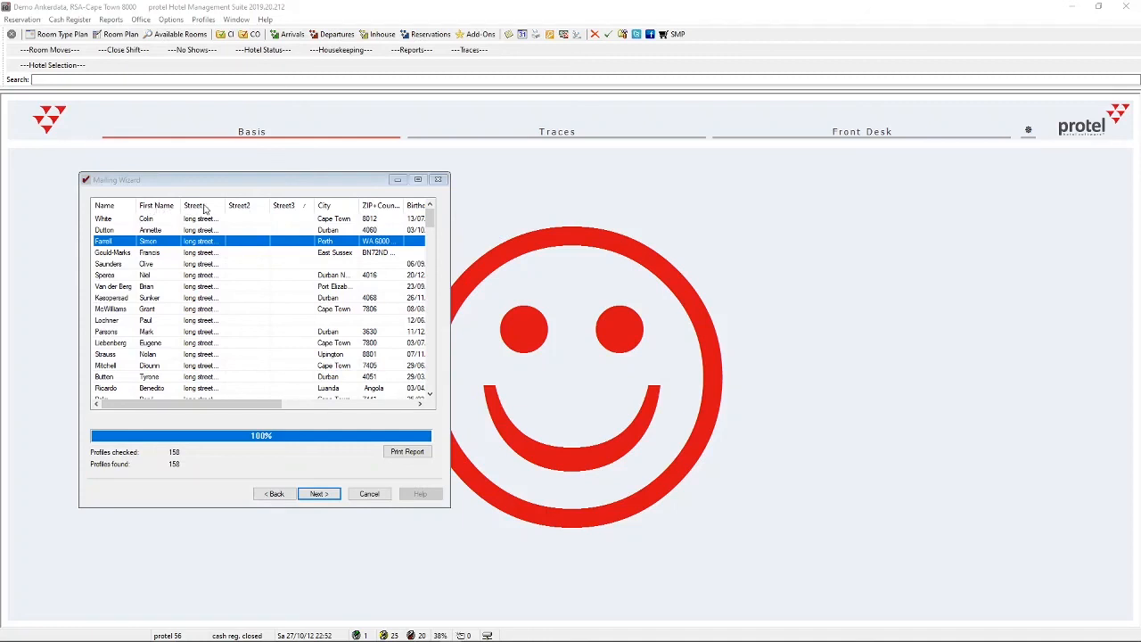
right_click(242, 209)
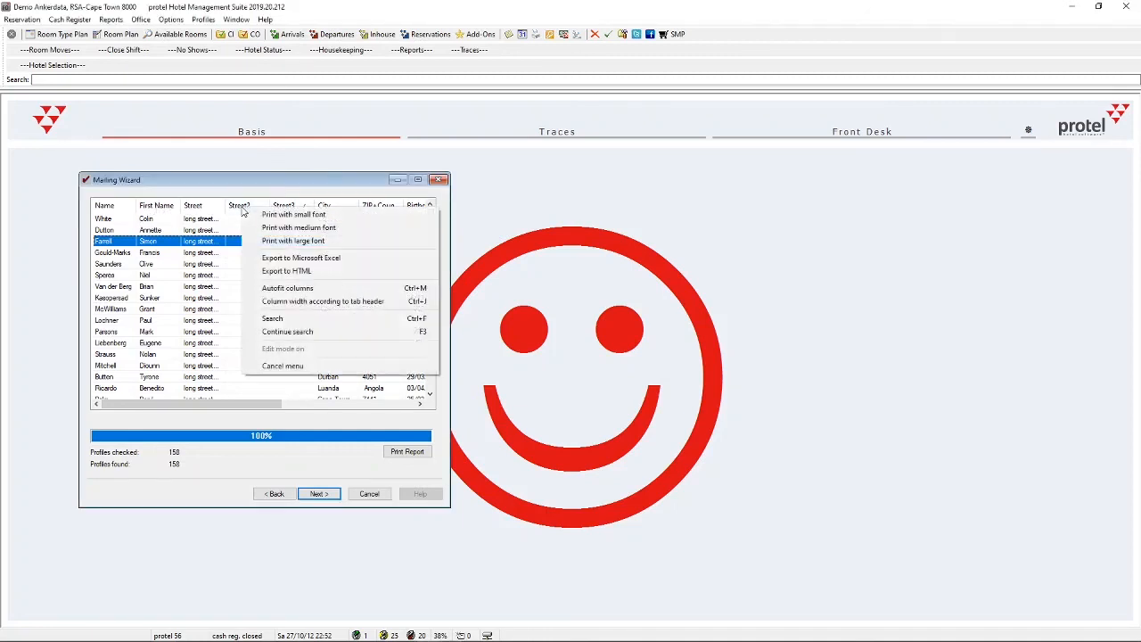
click(301, 258)
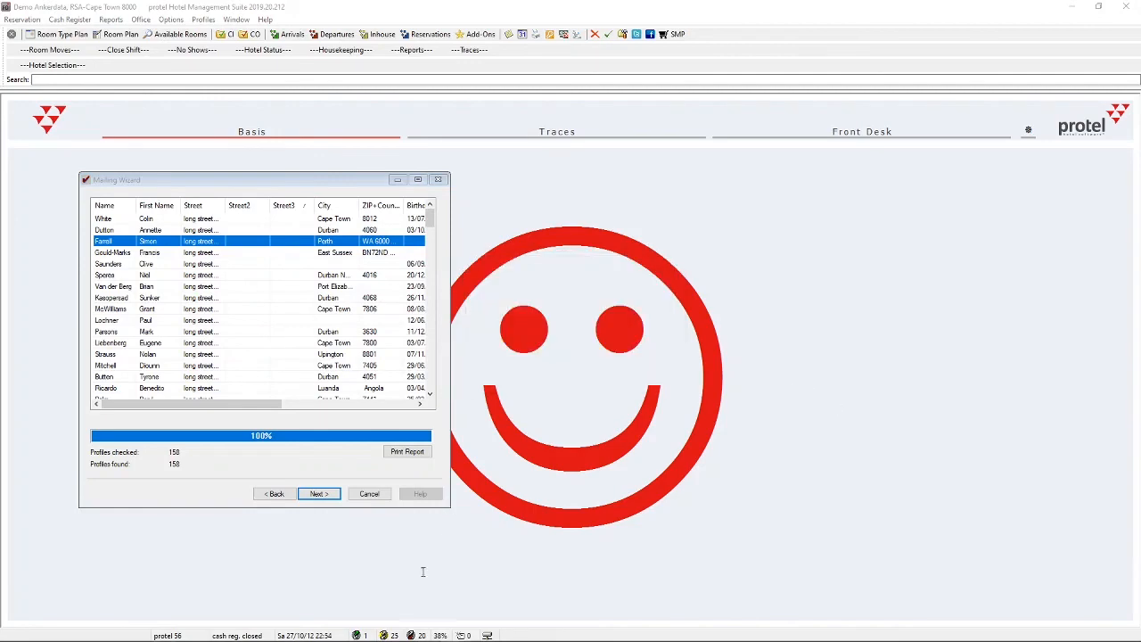
Switch to Excel to view the exported Mailing Wizard result and maximize its window
mouse_move(386, 638)
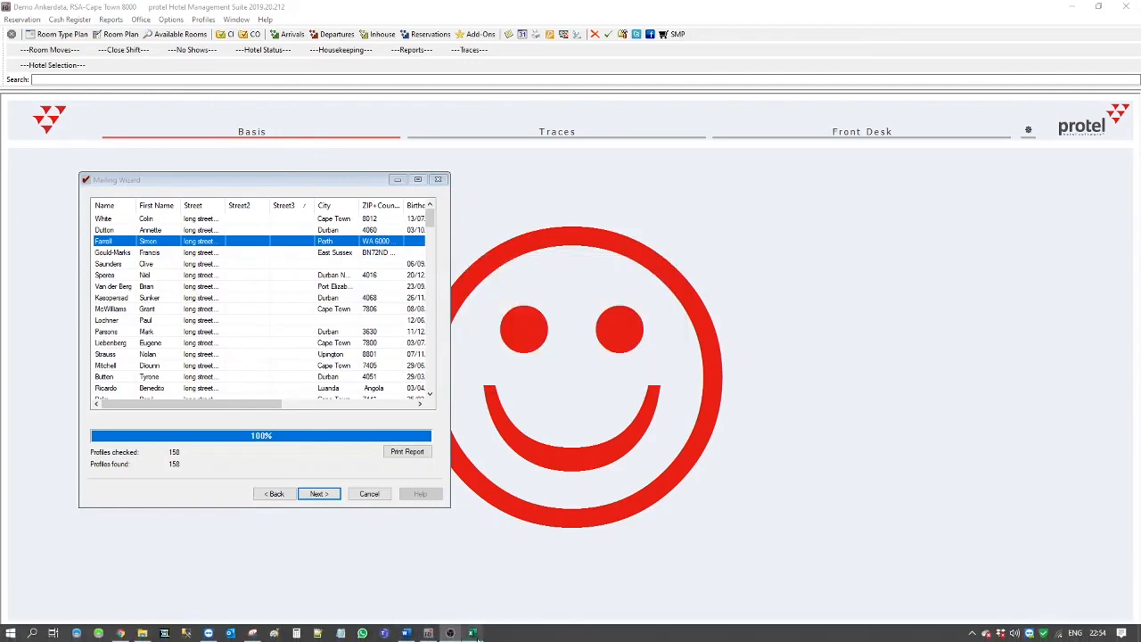
click(472, 632)
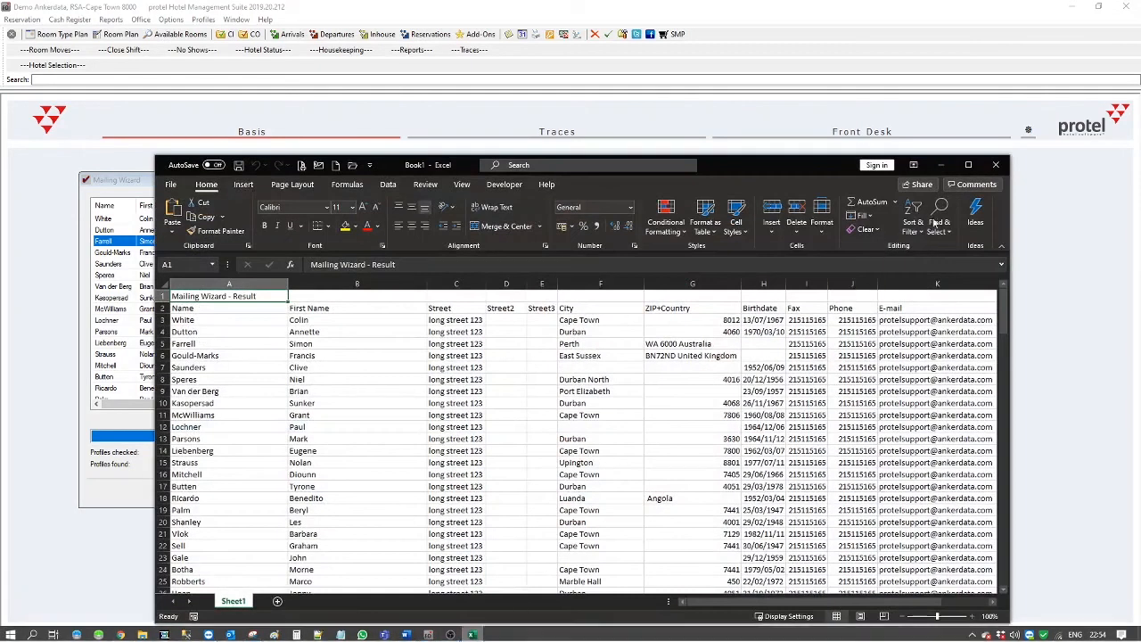
click(968, 164)
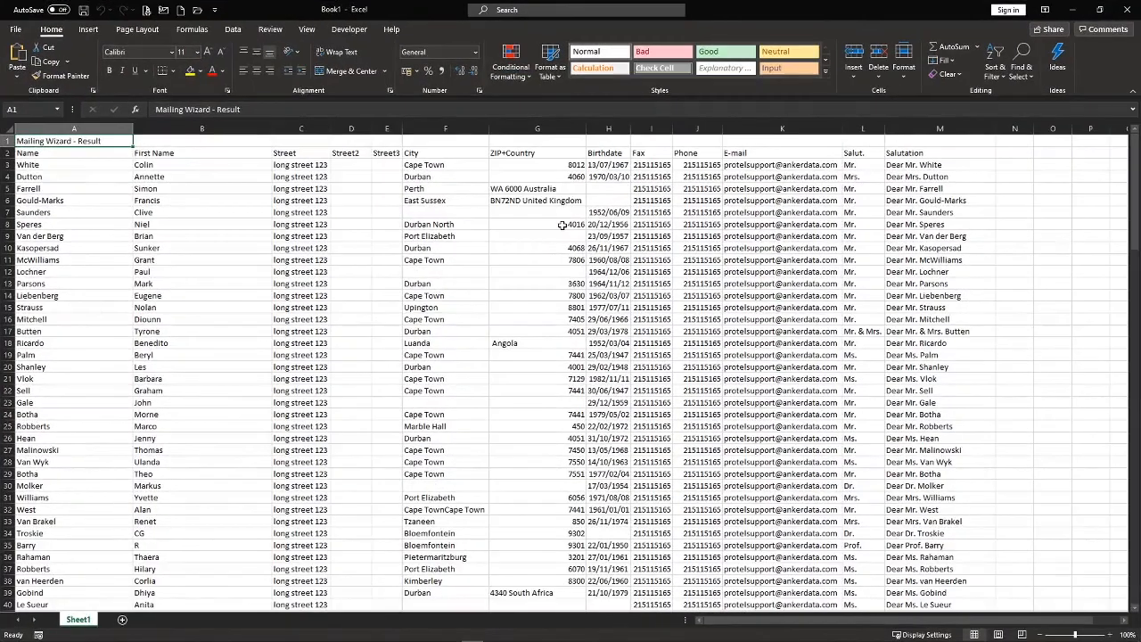